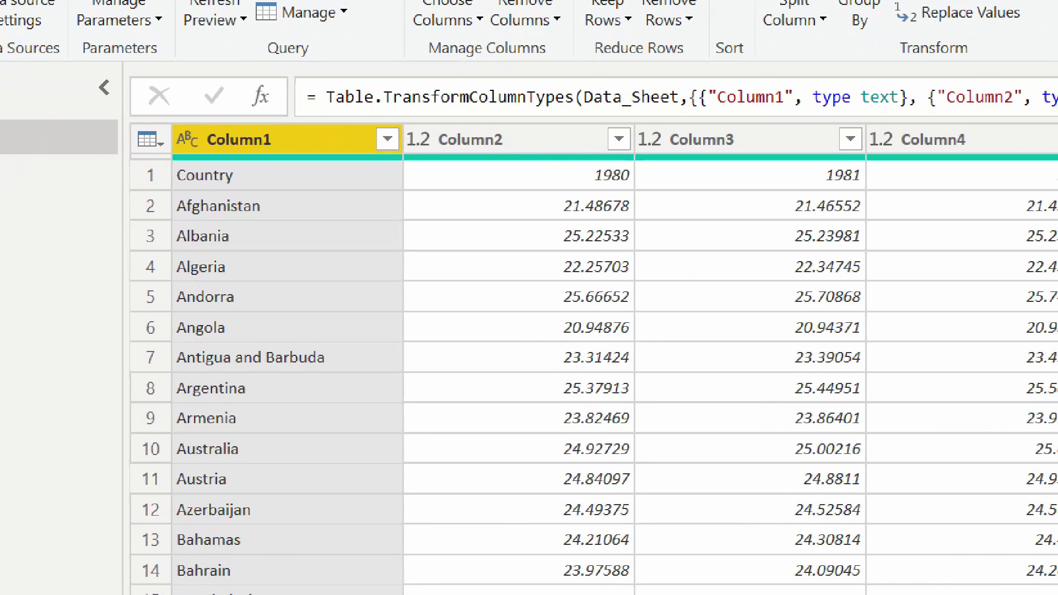
Promote the BMI table's first row to headers so columns read Country, 1980, 1981, and onward.
mouse_move(171, 122)
mouse_down()
mouse_move(449, 170)
mouse_move(1053, 141)
mouse_move(1050, 154)
mouse_up()
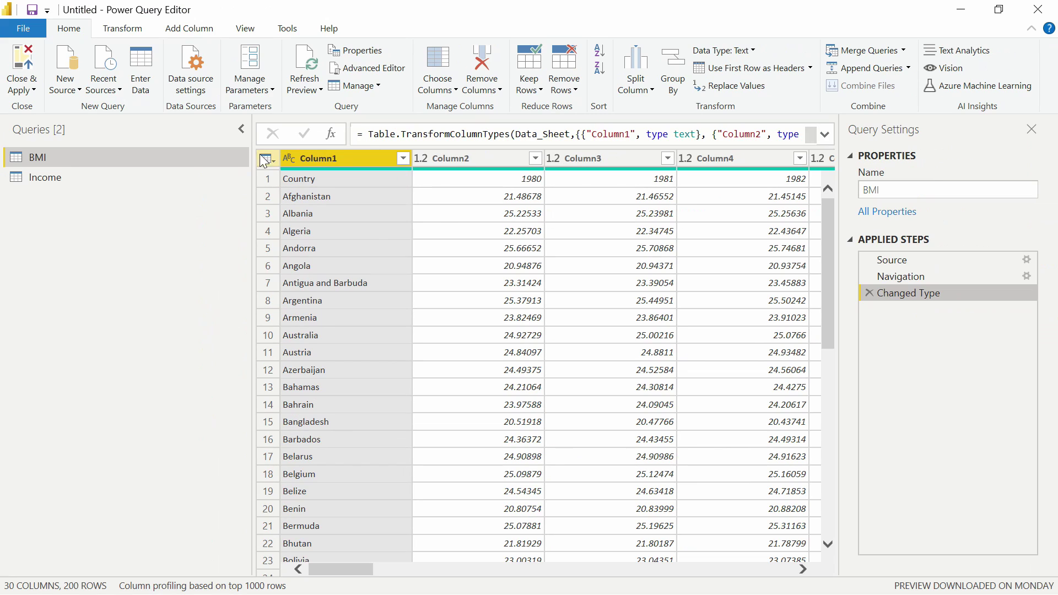
click(150, 140)
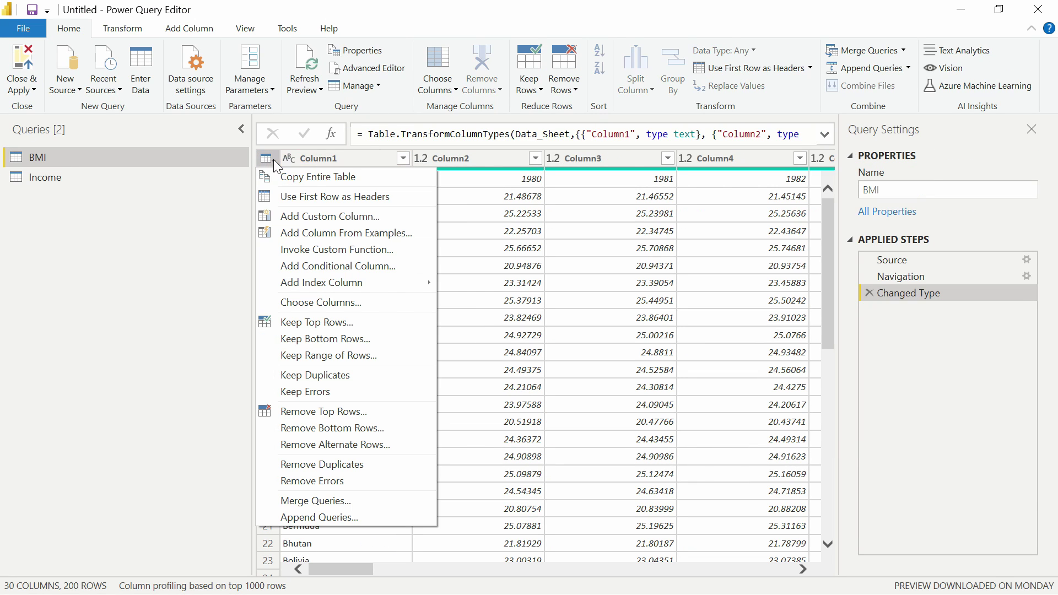
click(334, 197)
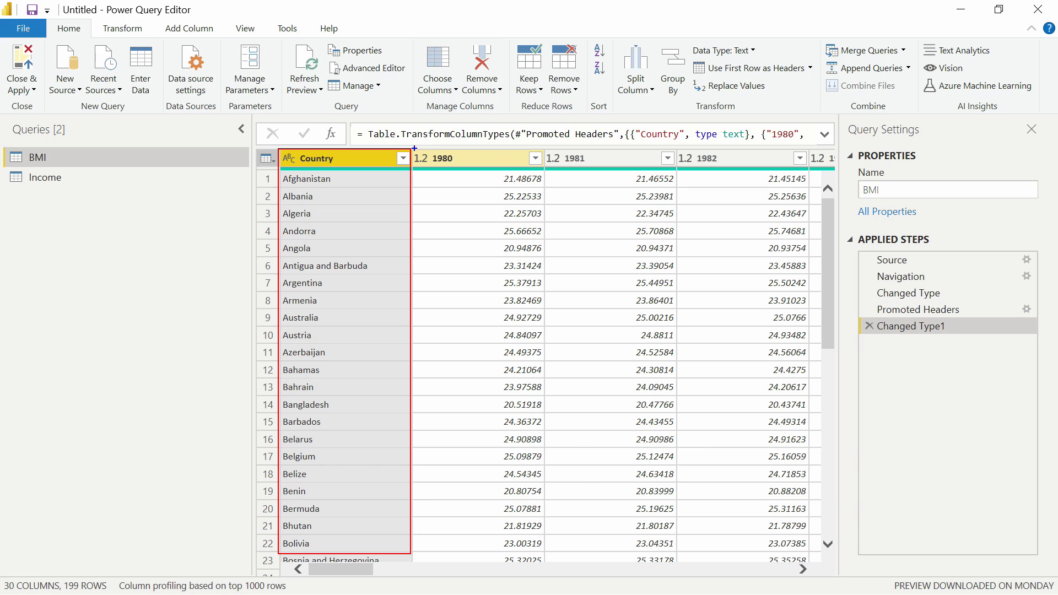
drag(417, 151, 701, 171)
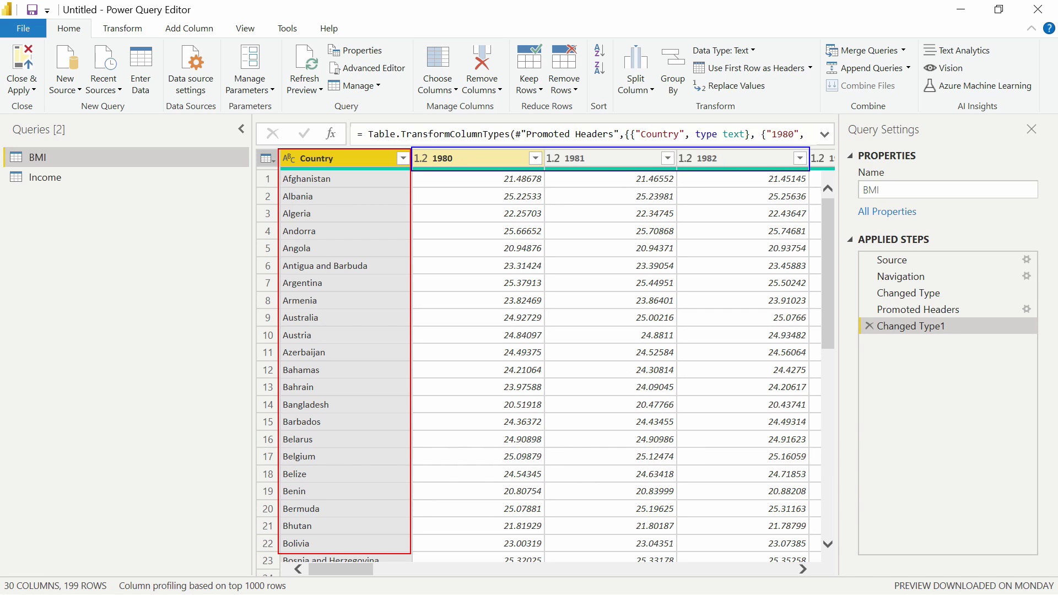
mouse_move(418, 173)
mouse_down()
mouse_move(711, 384)
mouse_move(791, 513)
mouse_move(808, 563)
mouse_up()
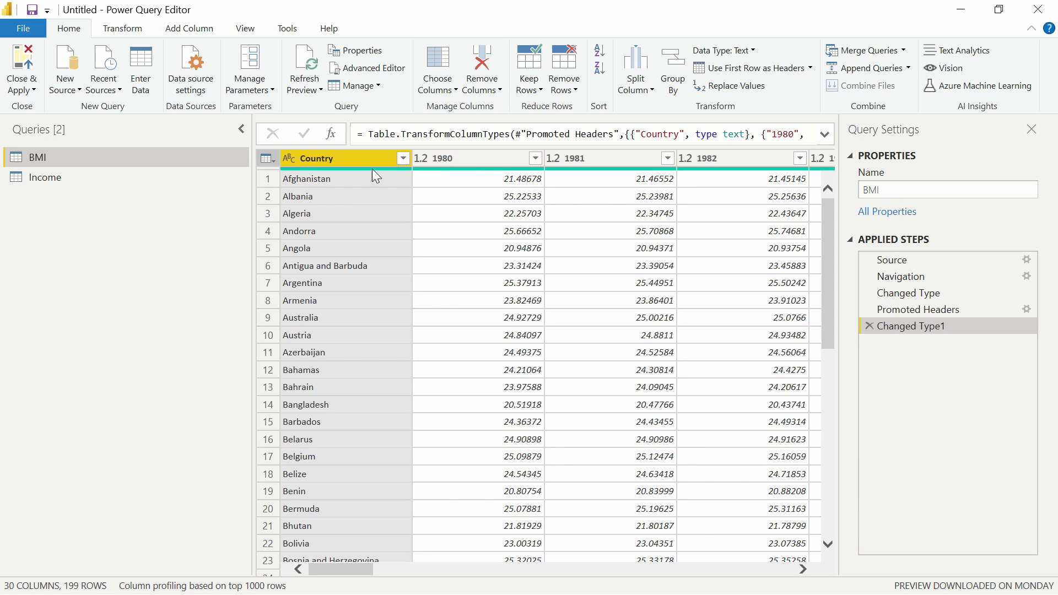
Unpivot all BMI columns except Country, renaming Attribute to Year as a Whole Number column.
right_click(347, 159)
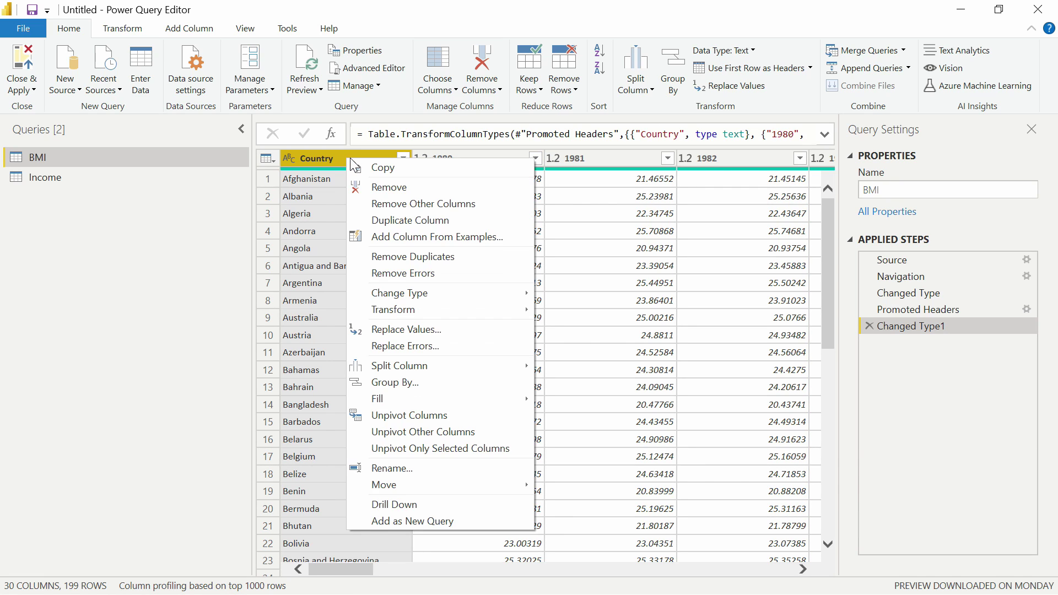
click(425, 433)
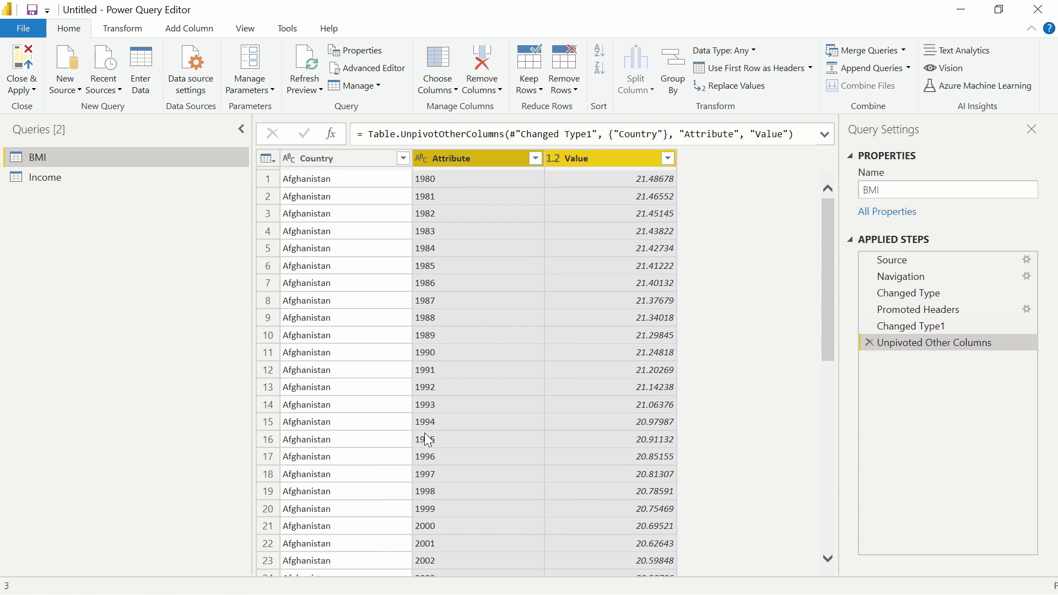
double_click(454, 157)
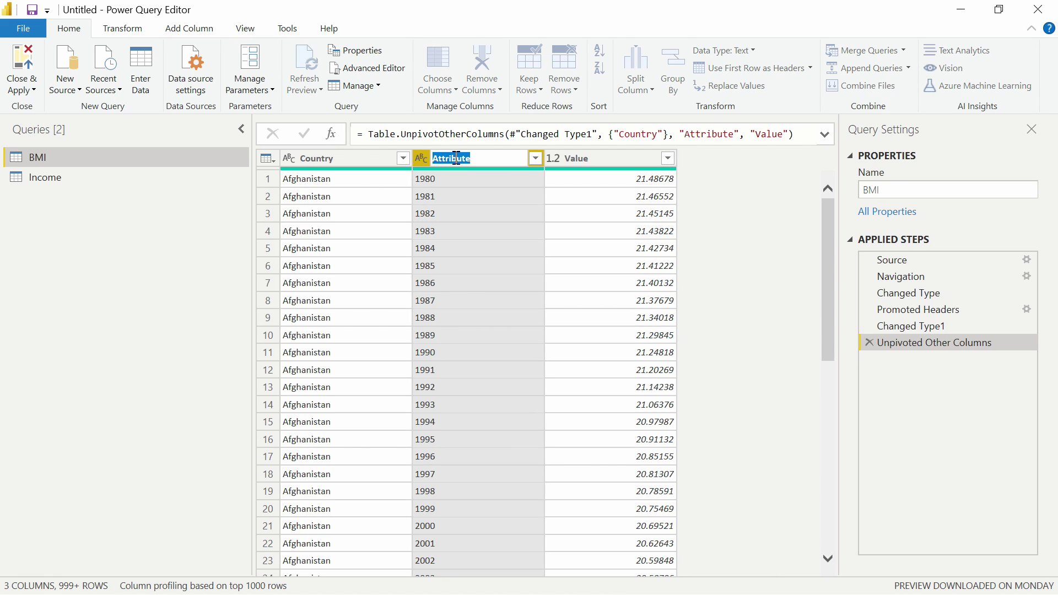
text(Year)
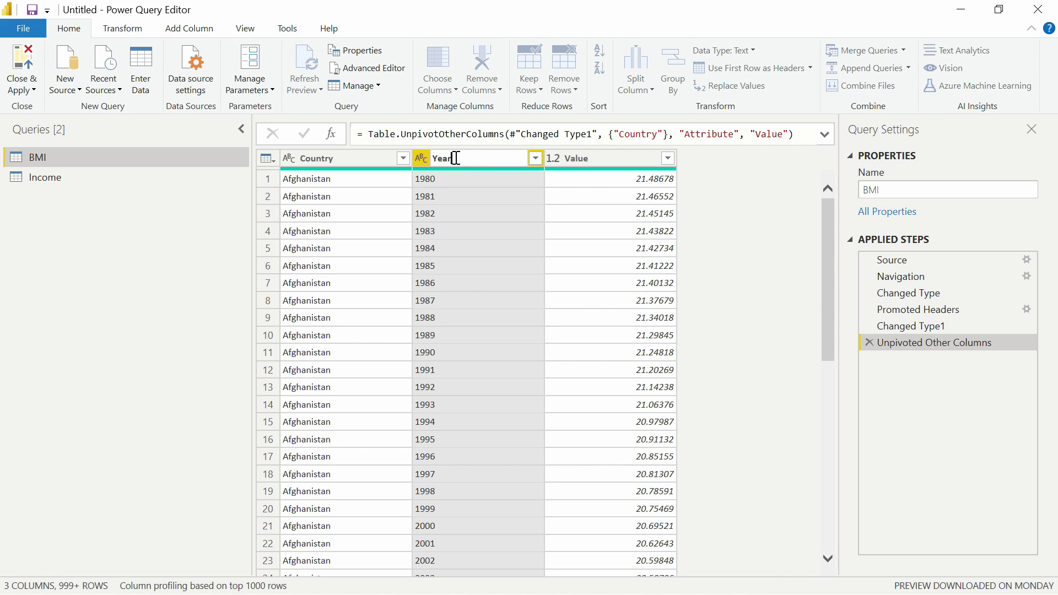
click(493, 184)
click(422, 160)
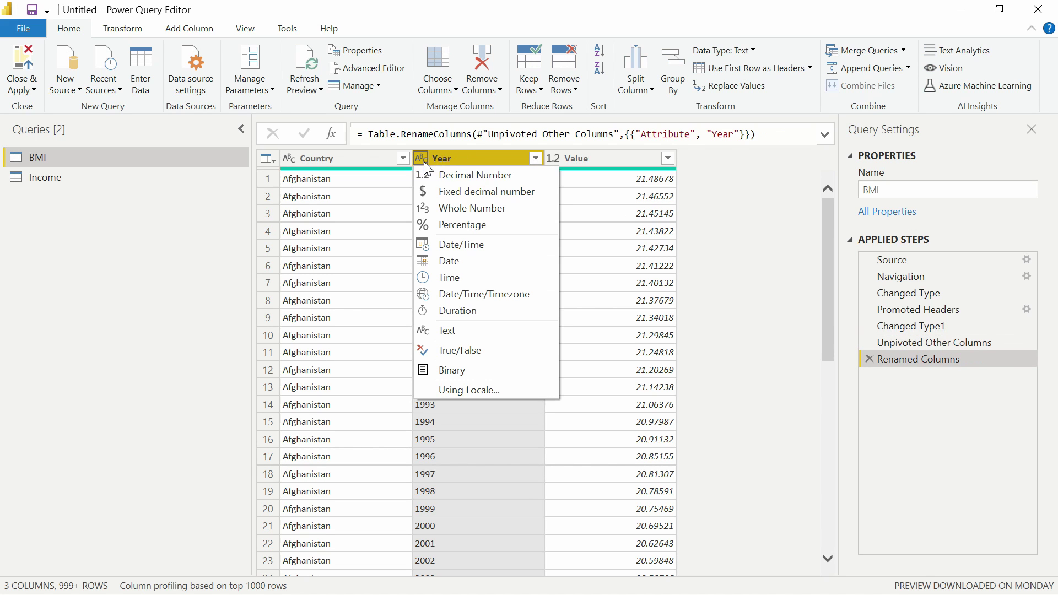
click(482, 208)
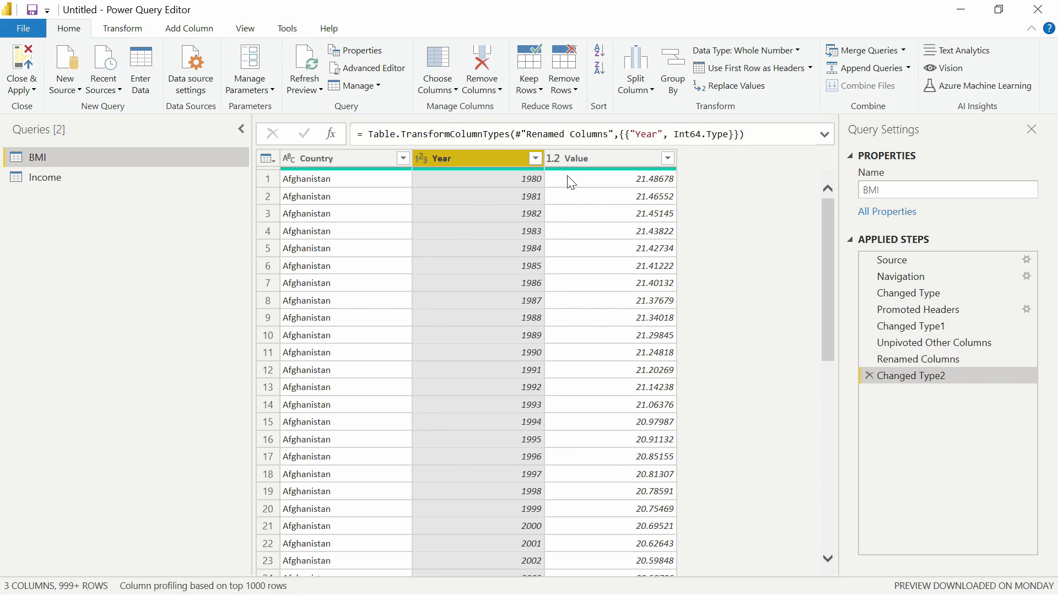
Rename the Value column to BMI.
click(582, 160)
double_click(582, 160)
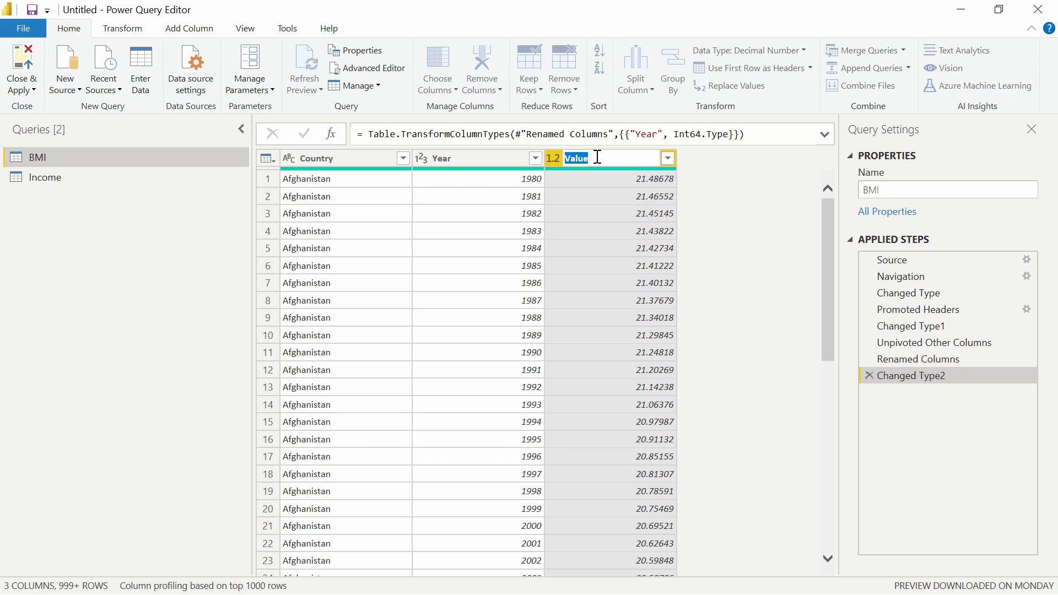
text(BMI)
key(Return)
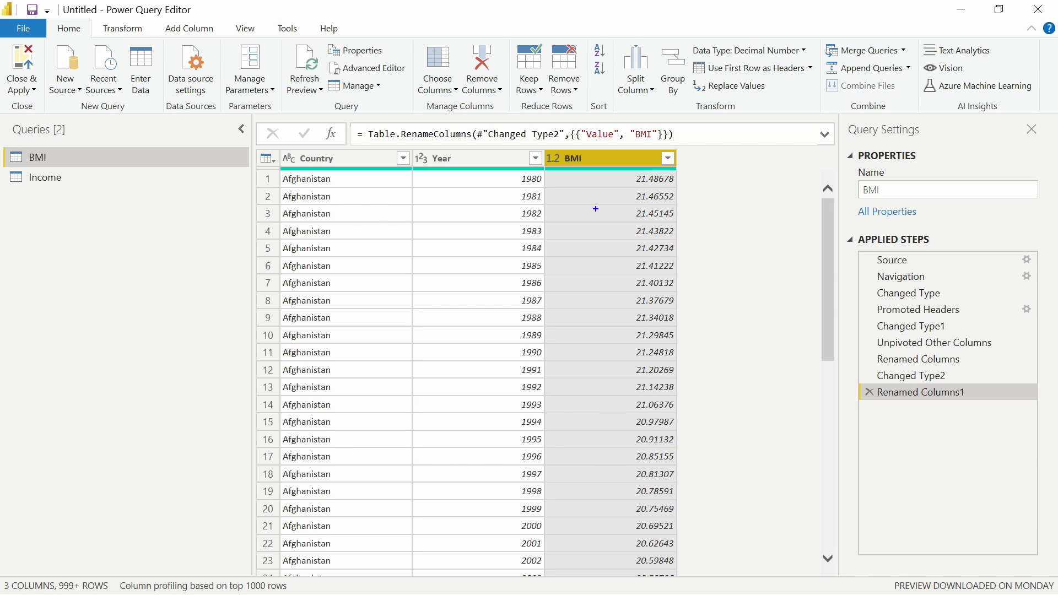
mouse_move(545, 170)
mouse_down()
mouse_move(553, 187)
mouse_move(678, 222)
mouse_up()
drag(686, 200, 733, 205)
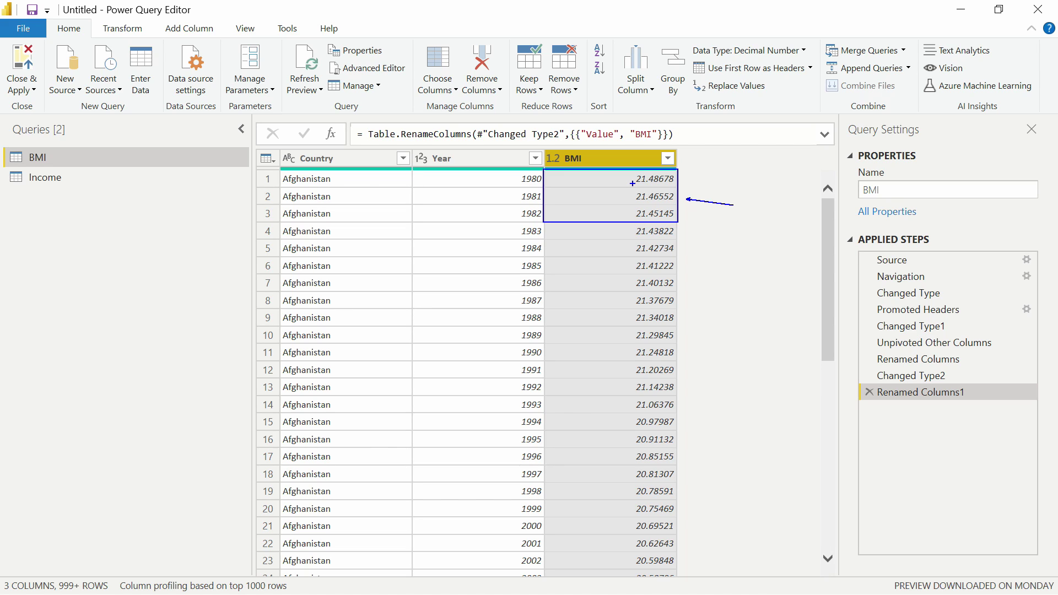
key(Escape)
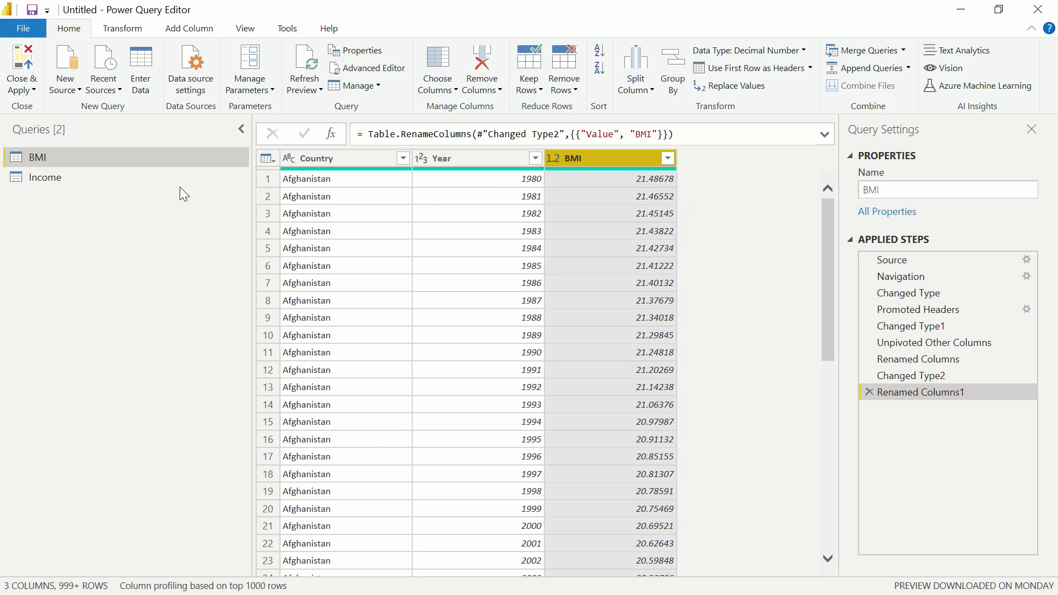
Switch to the Income query and promote its first row to headers.
click(59, 179)
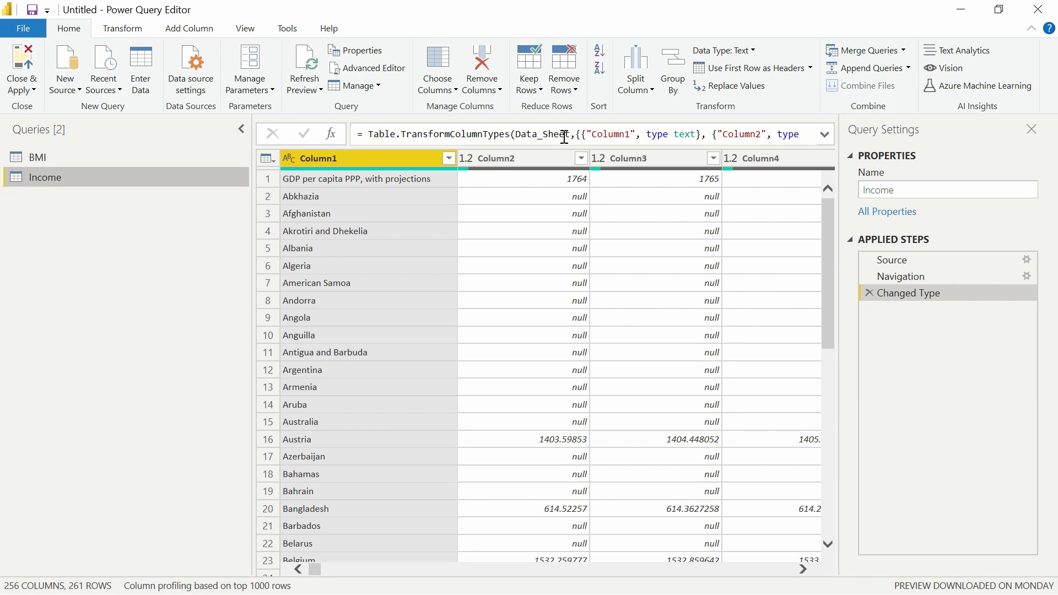
click(276, 159)
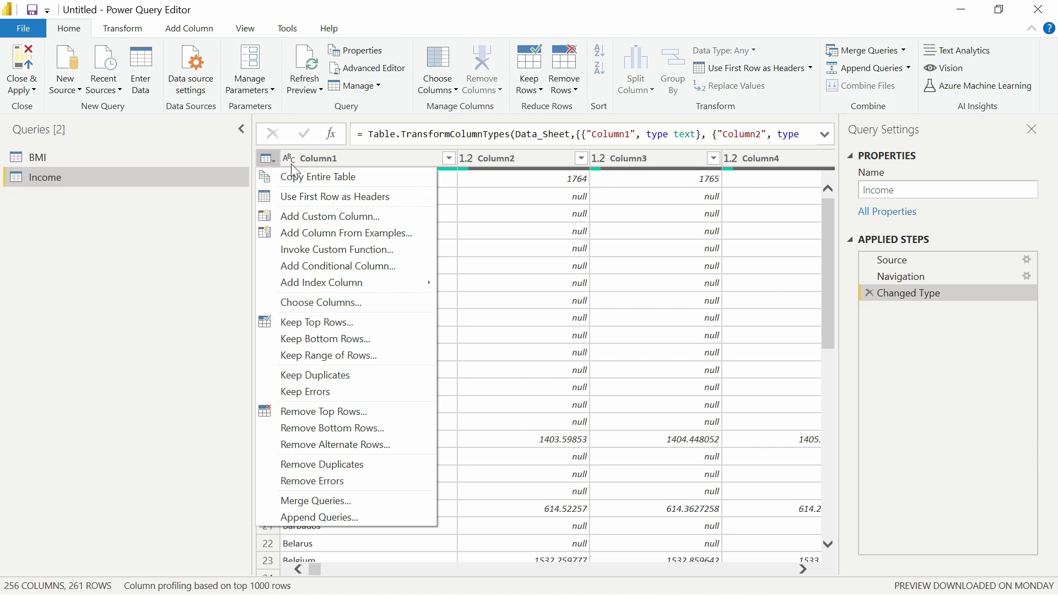
click(330, 195)
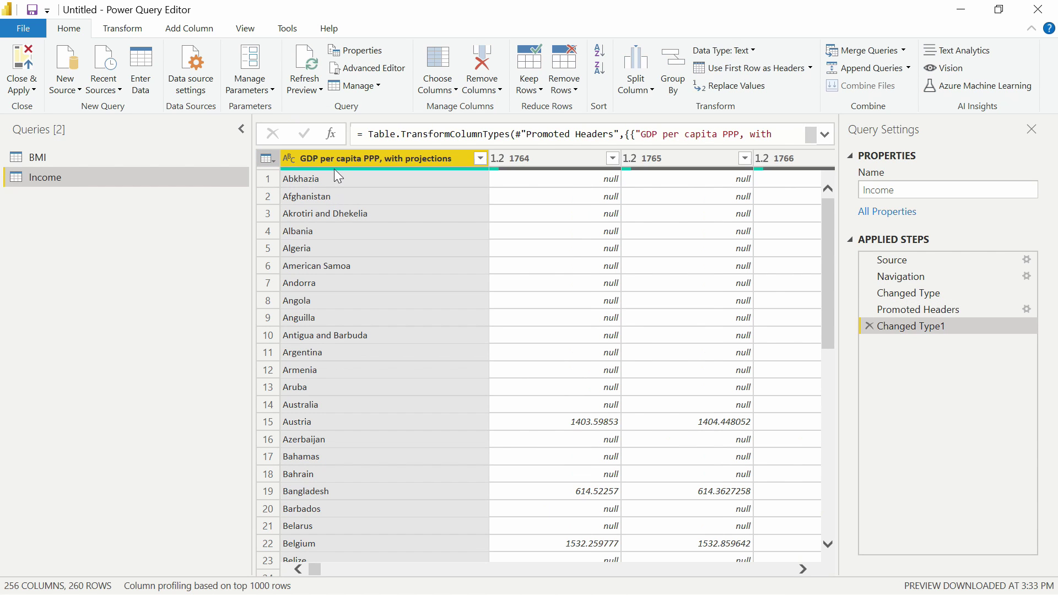
Rename the Income query's first column to Country.
double_click(355, 160)
text(Country)
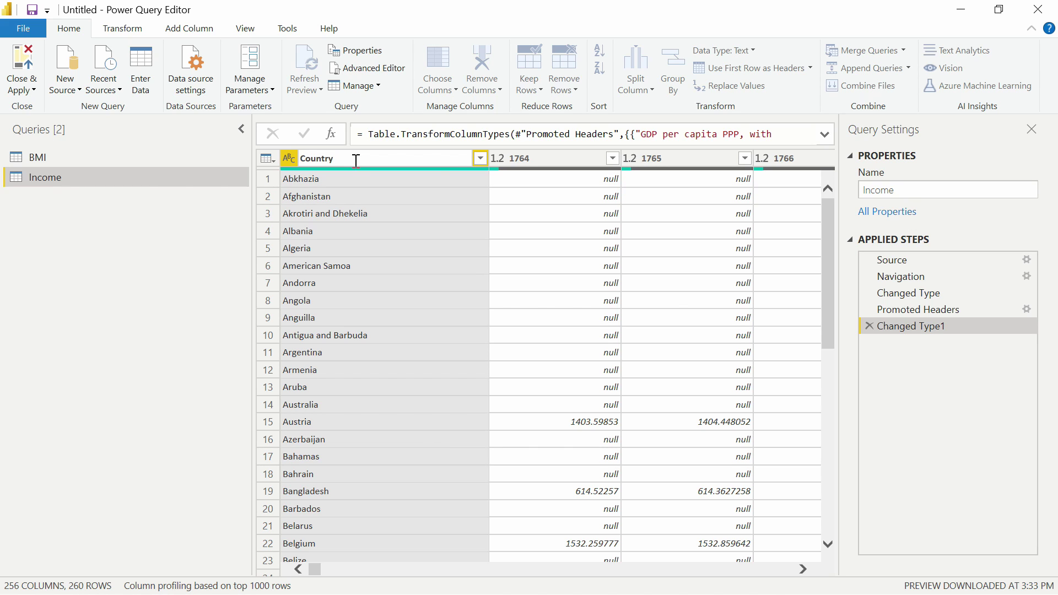
click(428, 176)
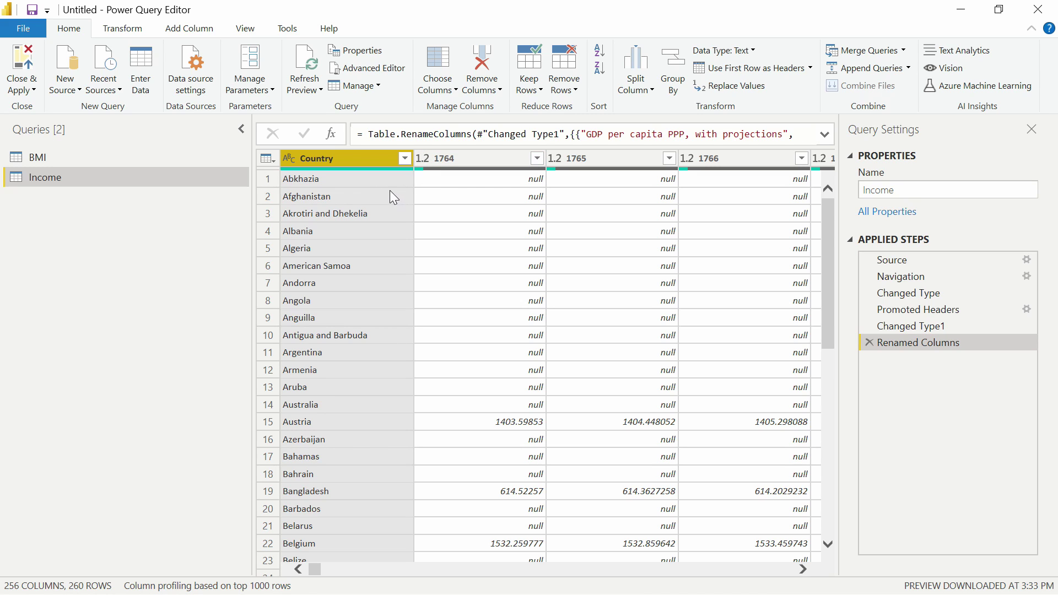
drag(406, 156, 837, 160)
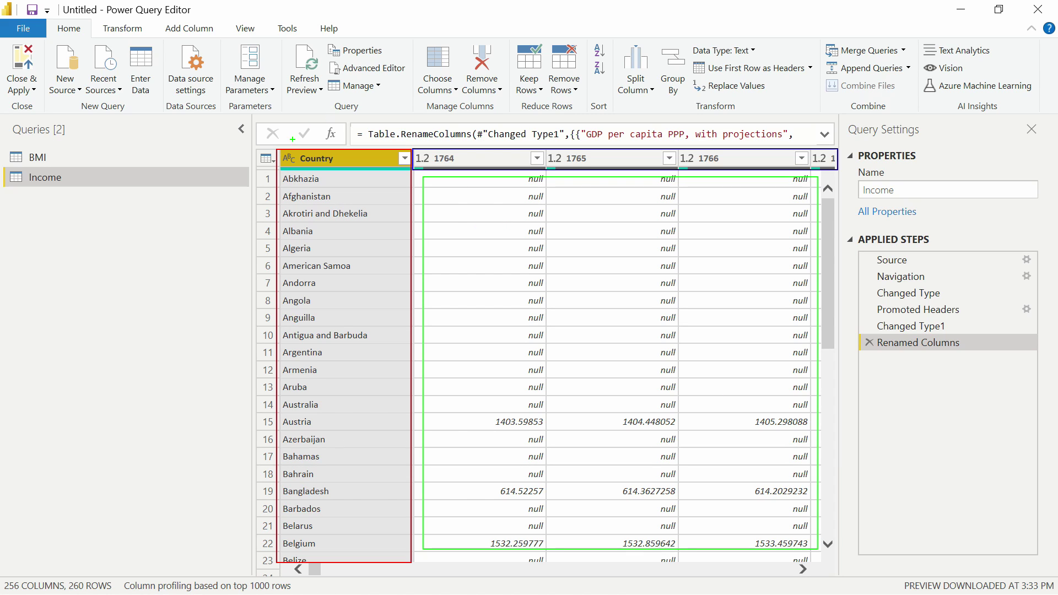
right_click(348, 165)
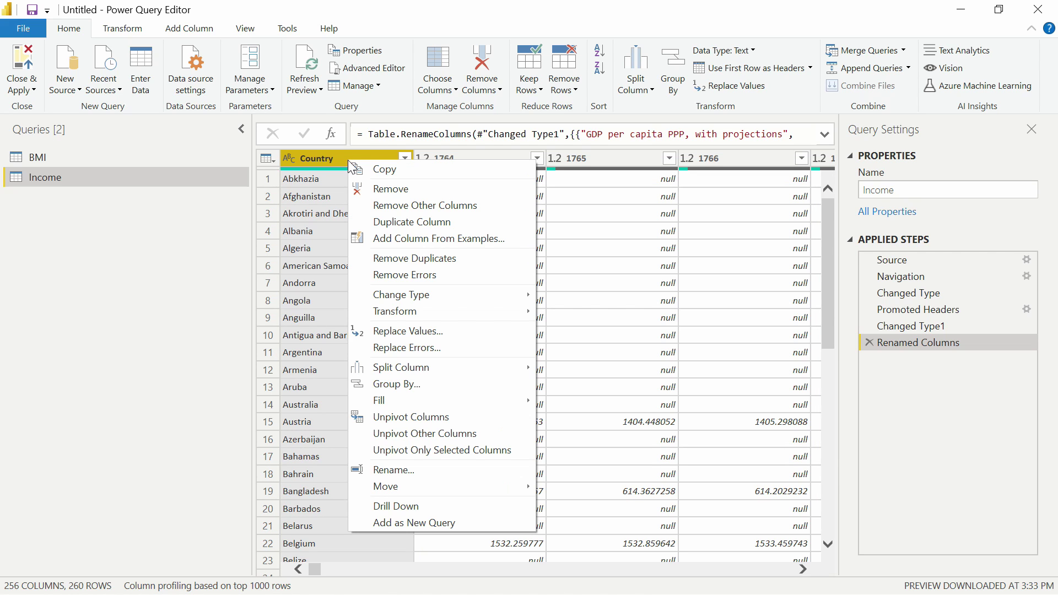
Unpivot the Income year columns and rename Attribute to Year.
click(432, 436)
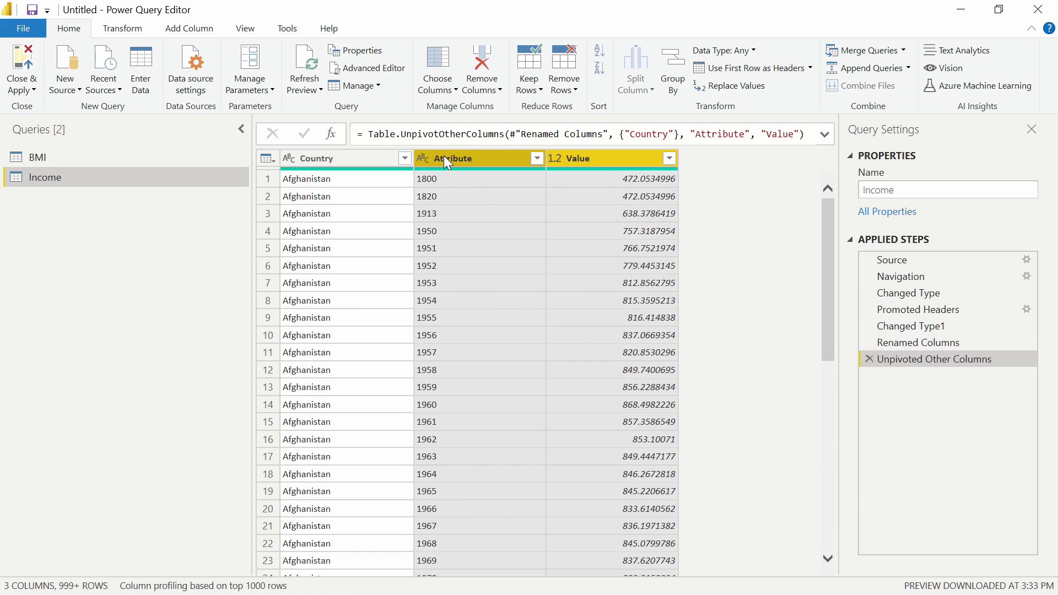
double_click(458, 158)
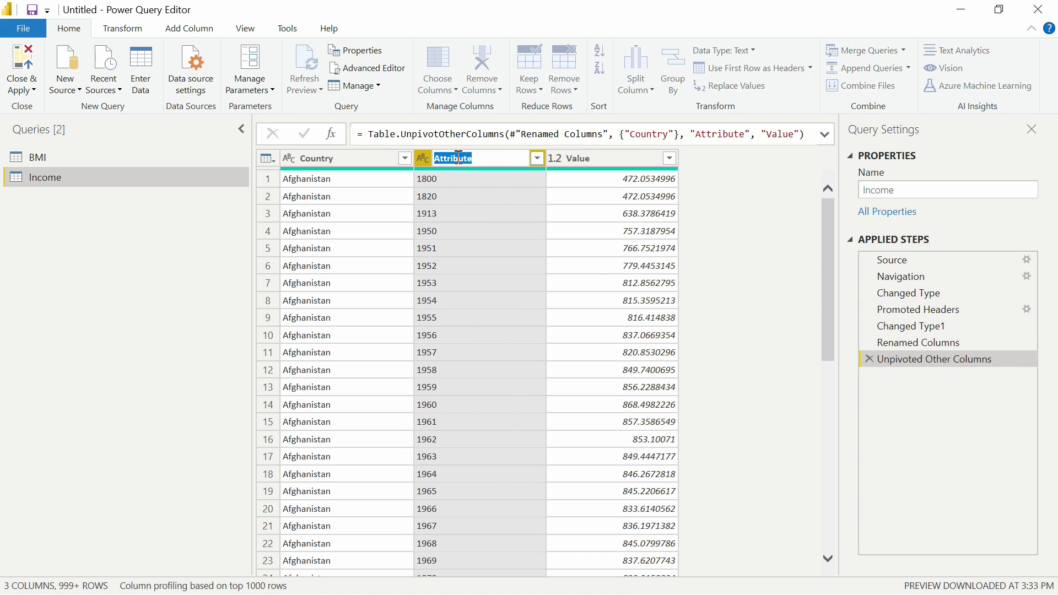
key(BackSpace)
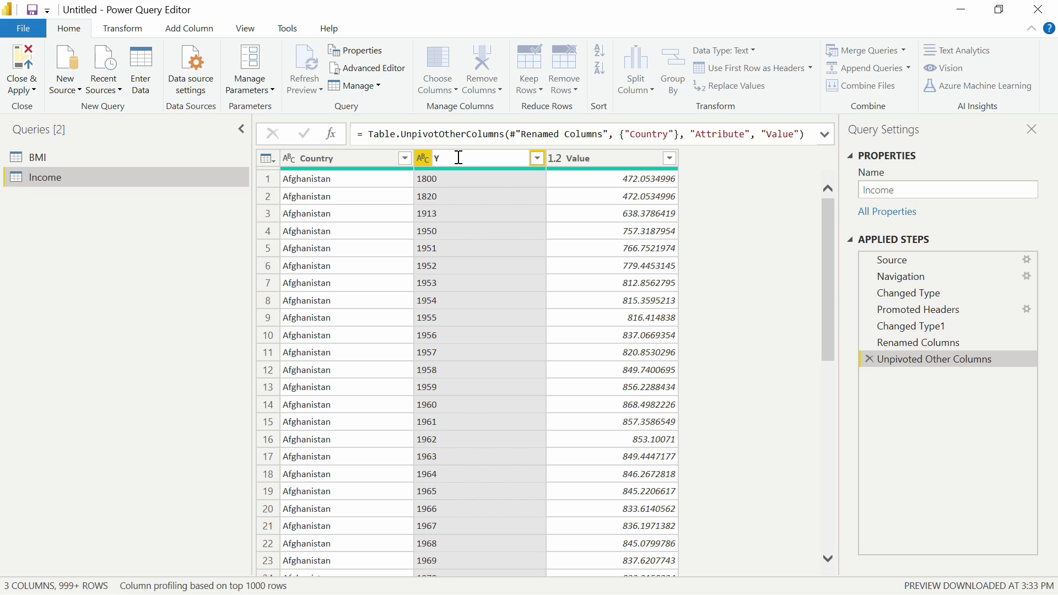
text(Year)
key(Return)
Rename Value to Income and set the Year column to Whole Number.
click(584, 158)
double_click(584, 157)
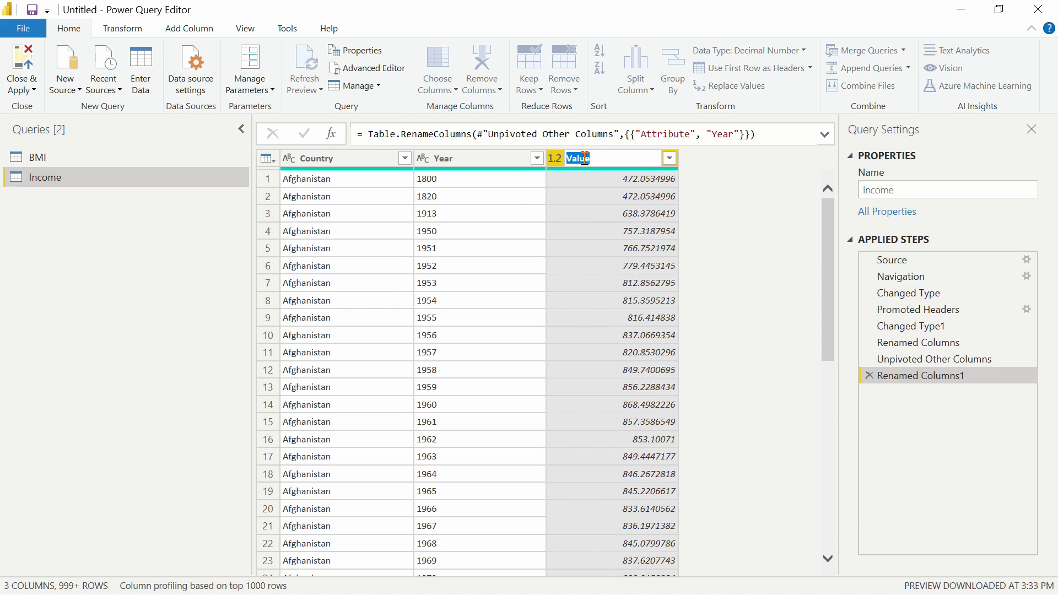
key(BackSpace)
text(Income)
key(Return)
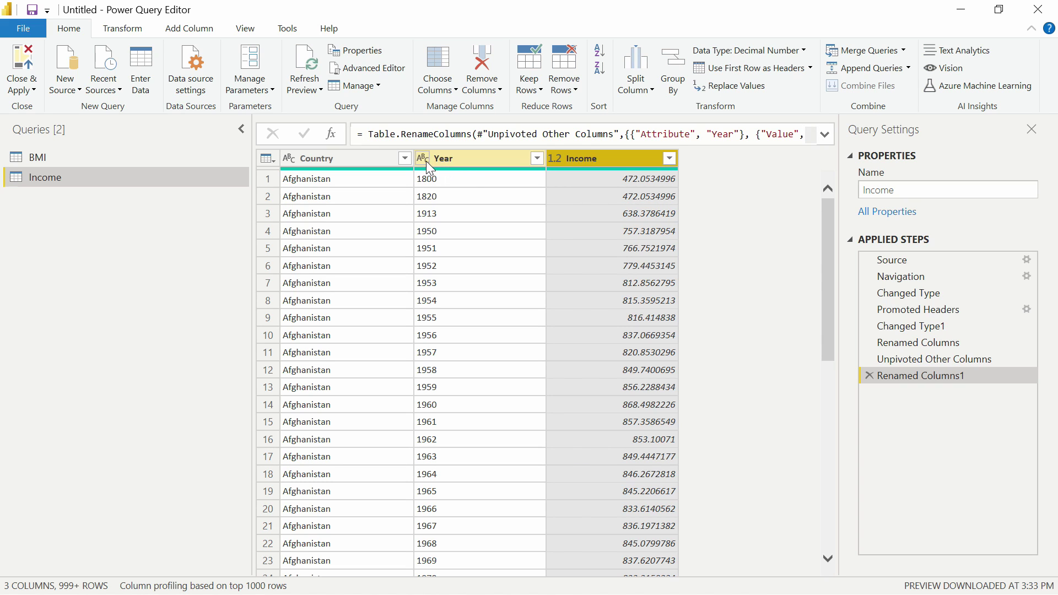
click(425, 160)
click(474, 208)
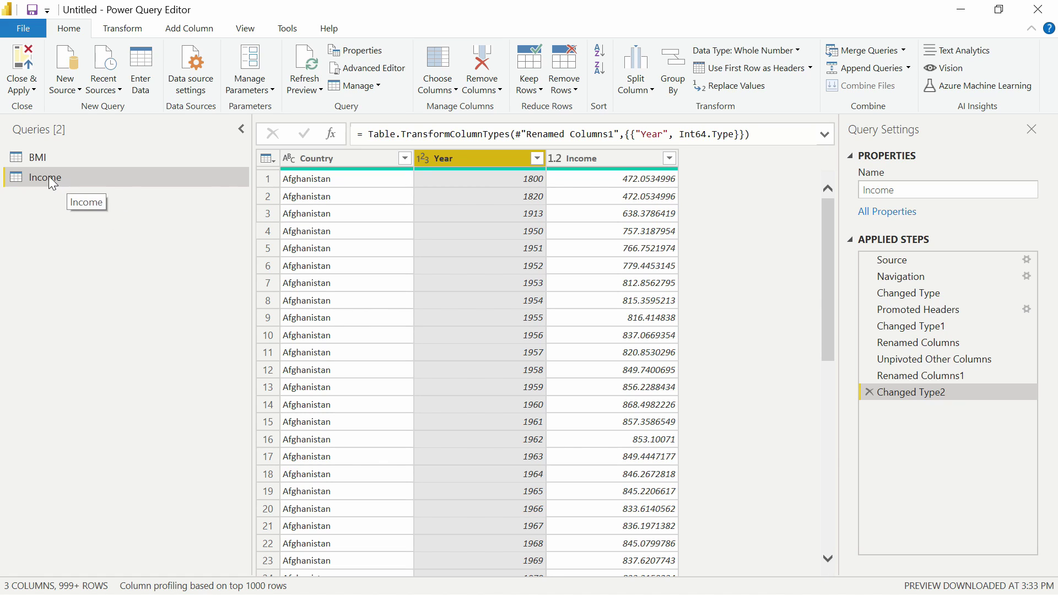
click(124, 160)
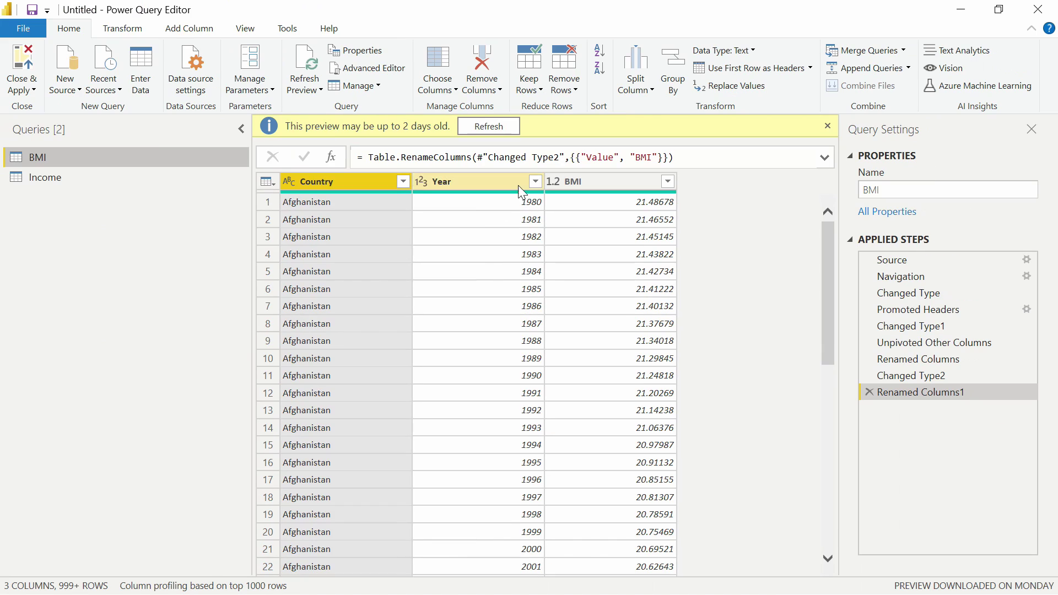
click(535, 181)
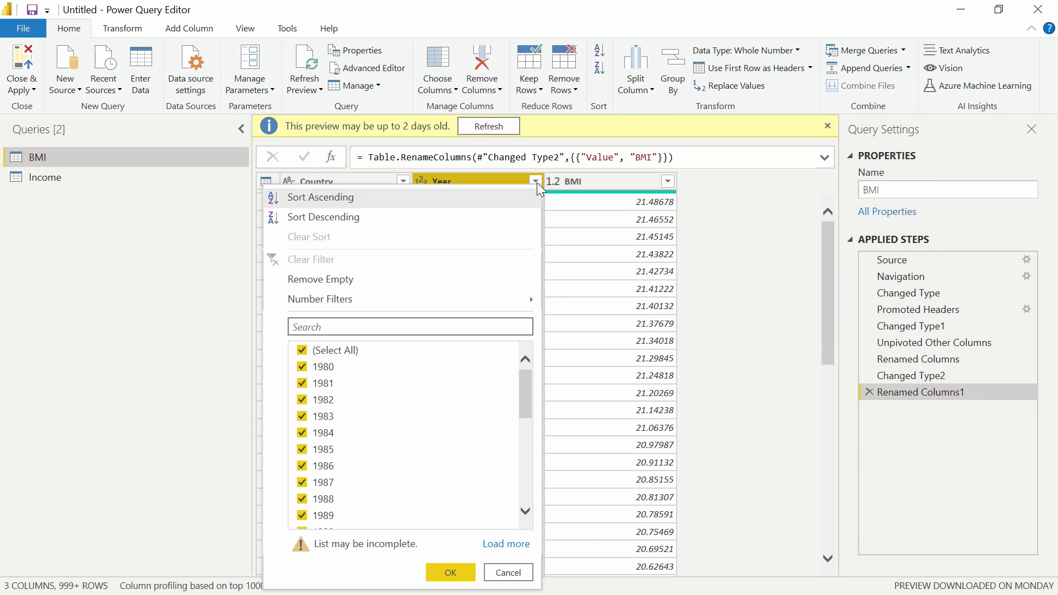
drag(528, 404, 528, 514)
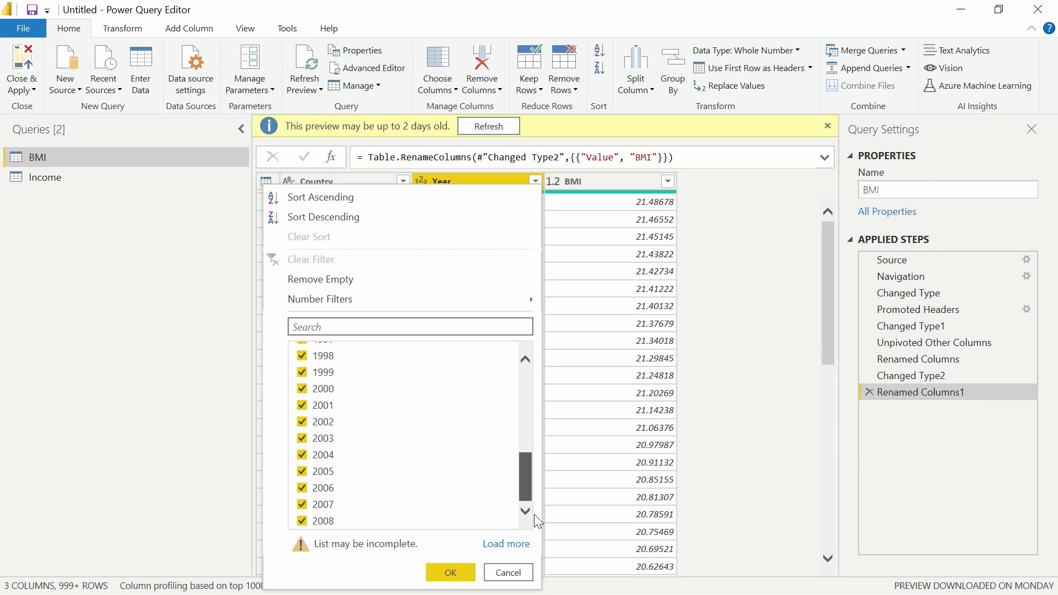
click(506, 544)
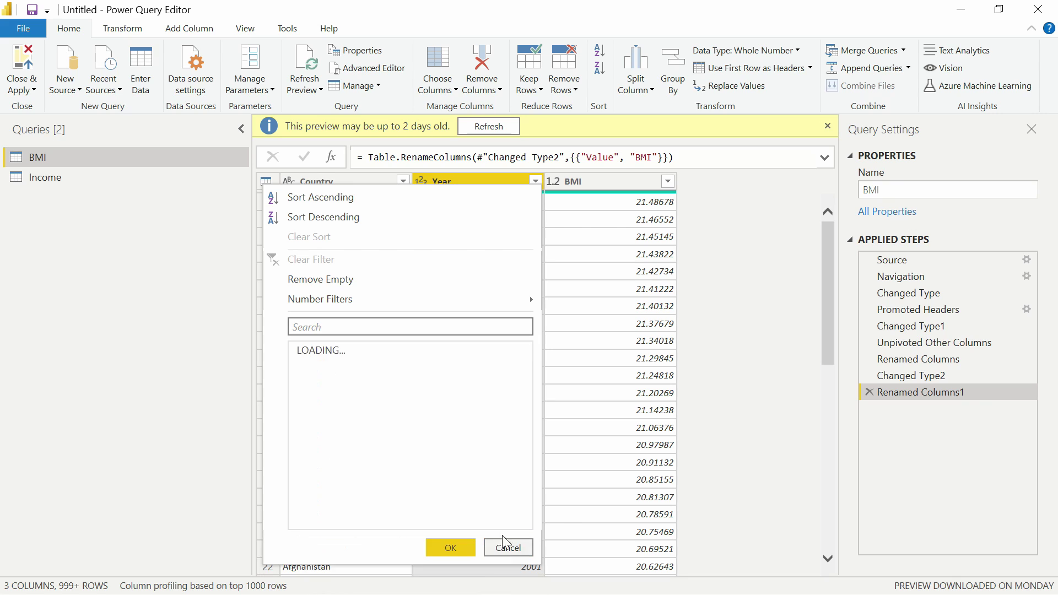
drag(526, 422, 527, 370)
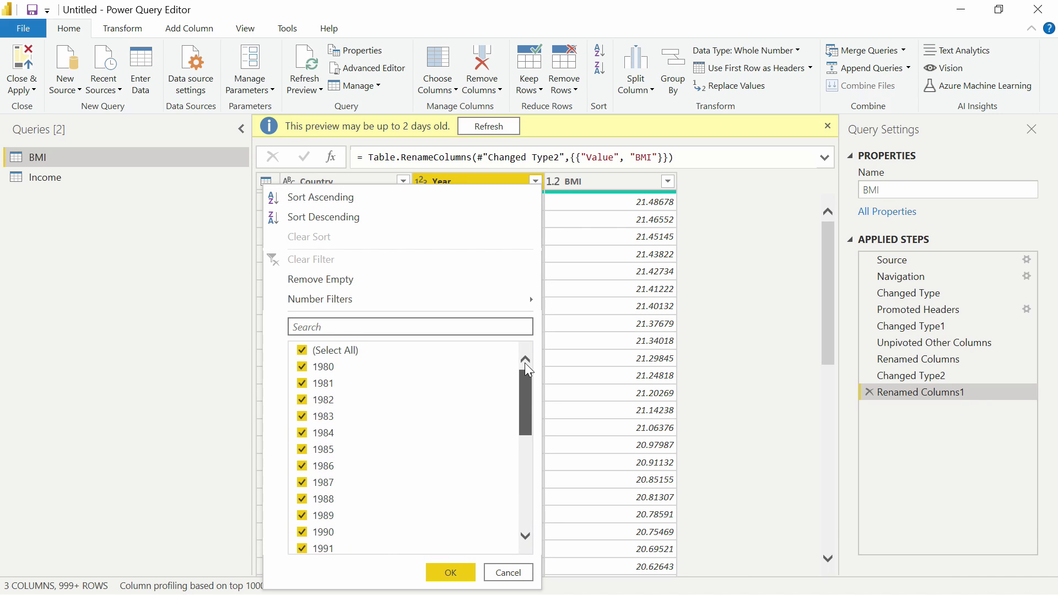
click(77, 177)
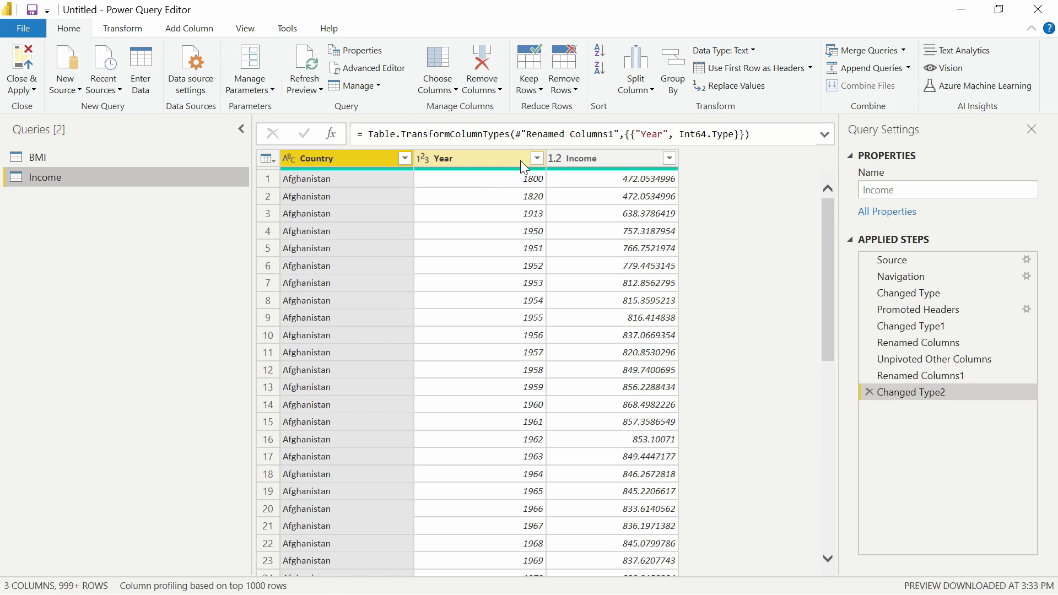
Filter the Income query's Year column to values between 1980 and 2008.
click(538, 158)
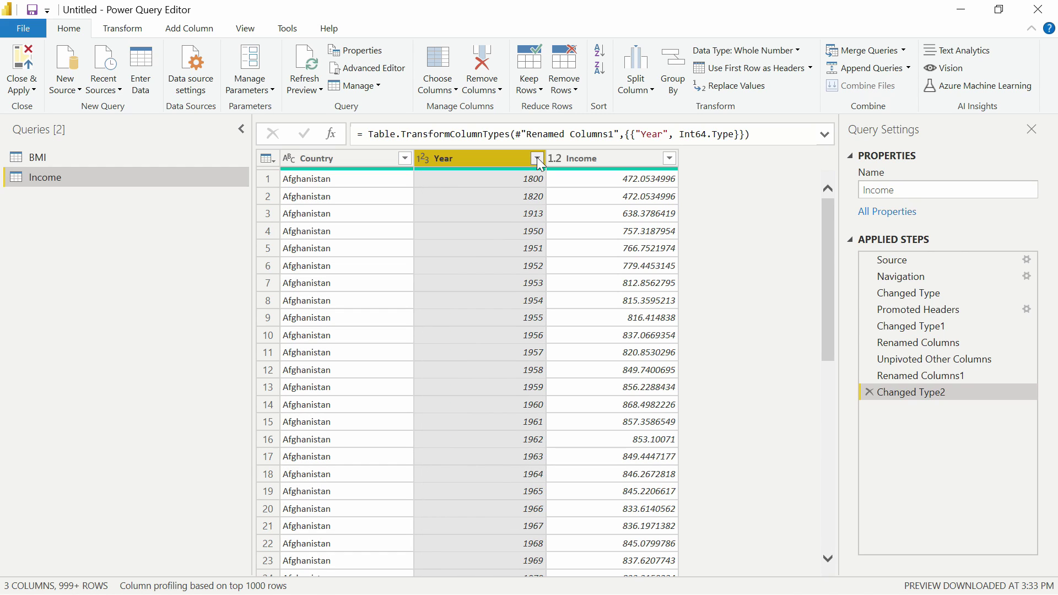
click(537, 158)
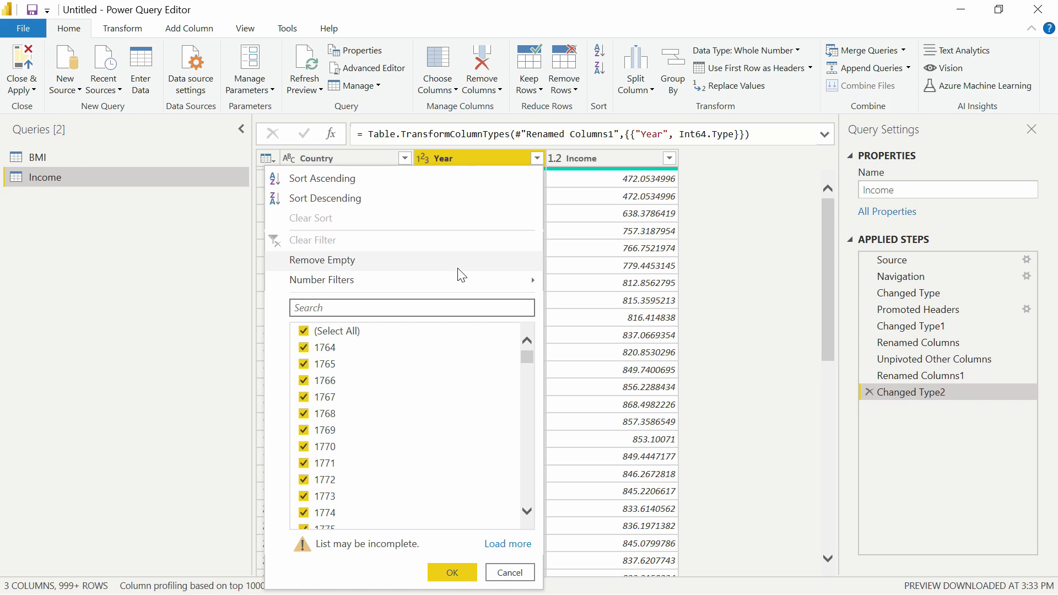
mouse_move(453, 280)
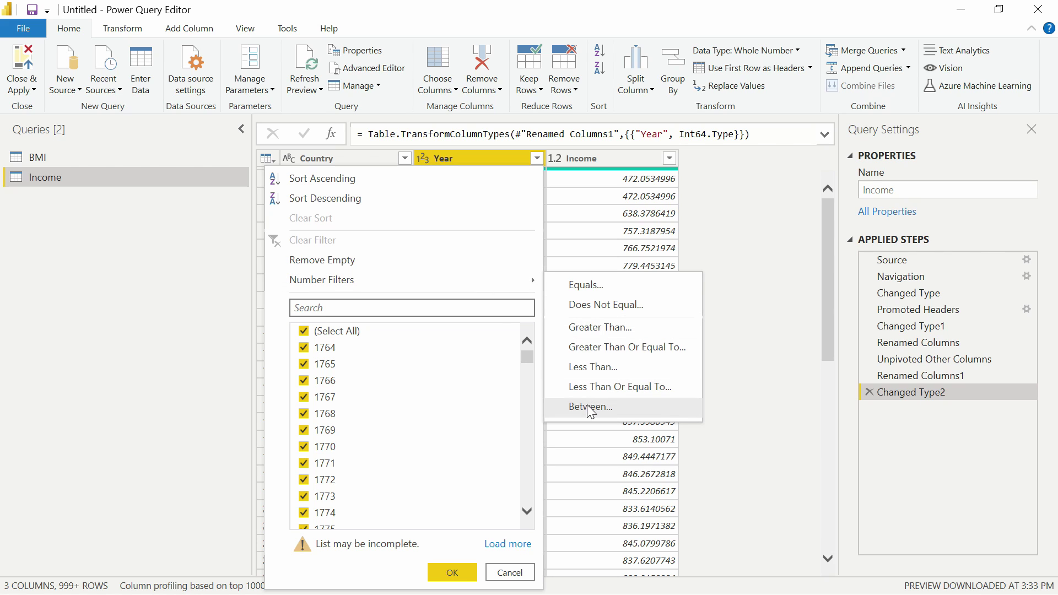
click(591, 407)
click(504, 298)
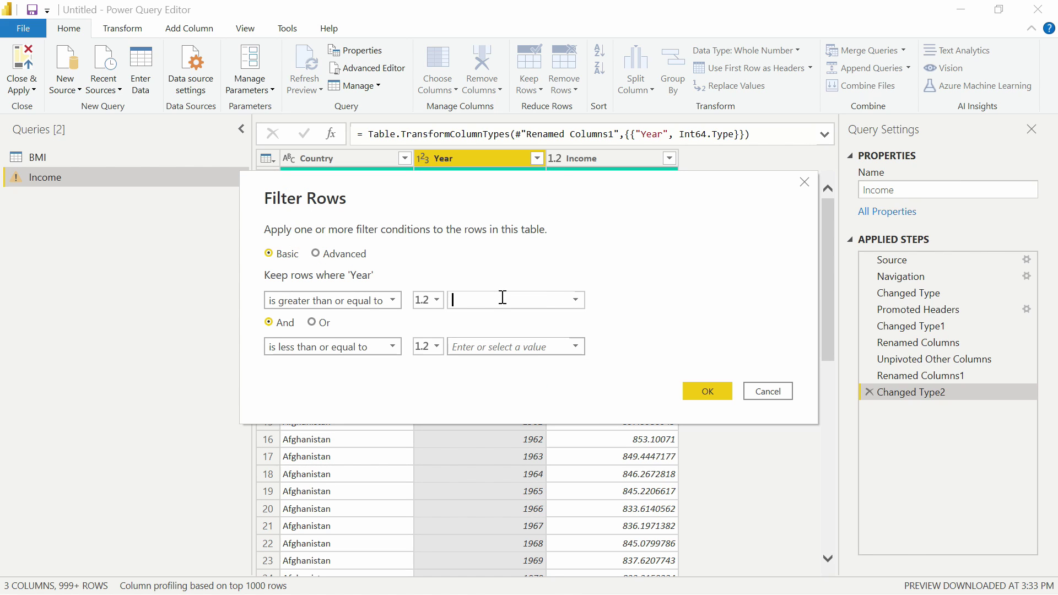
text(1980)
click(487, 342)
text(2008)
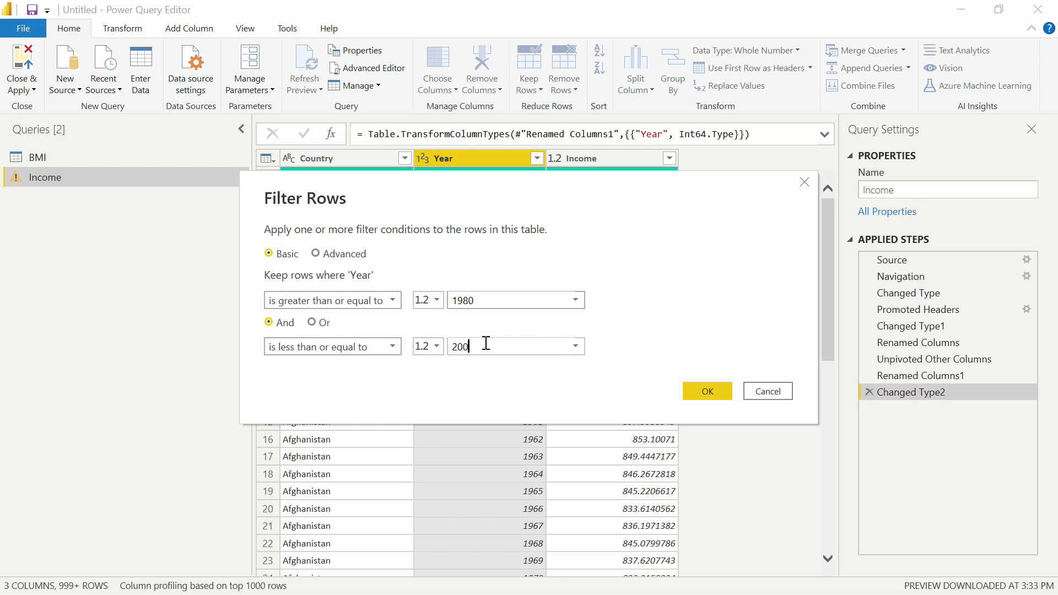
click(710, 393)
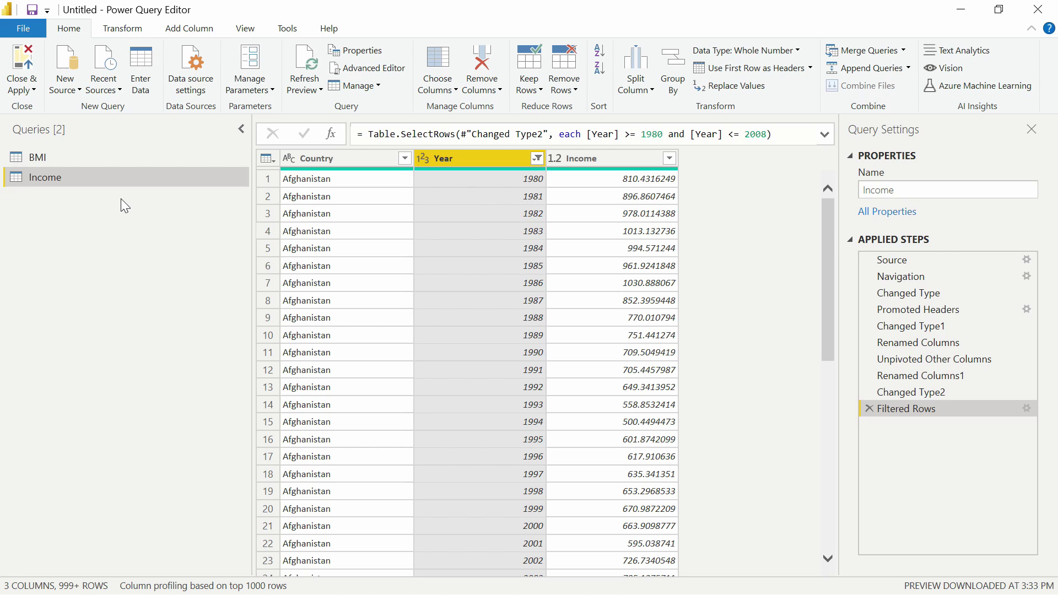
click(879, 56)
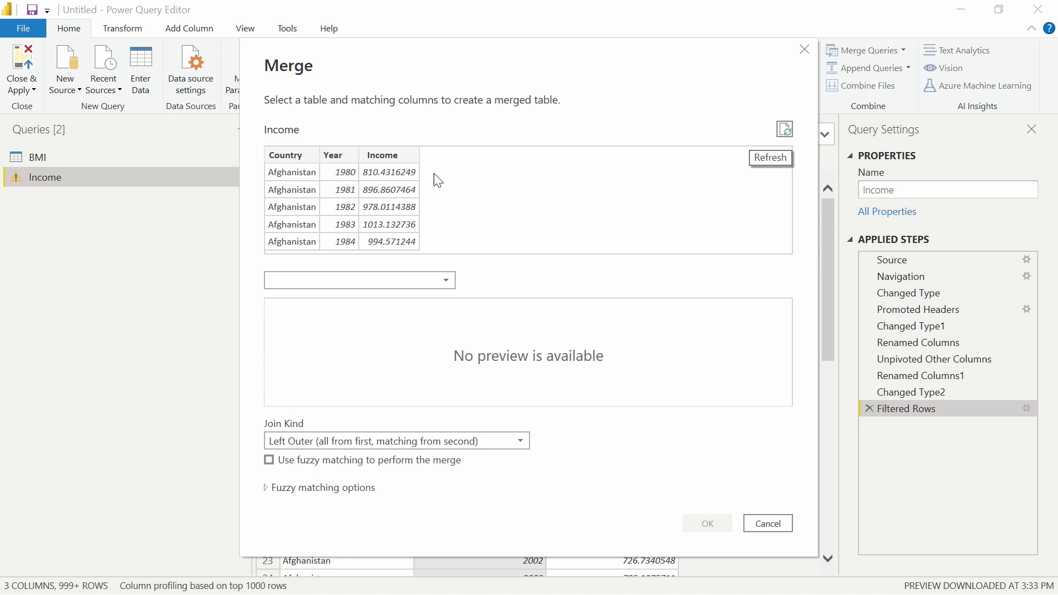
Inner-join Income with the BMI table, matching on each table's Country column.
click(333, 279)
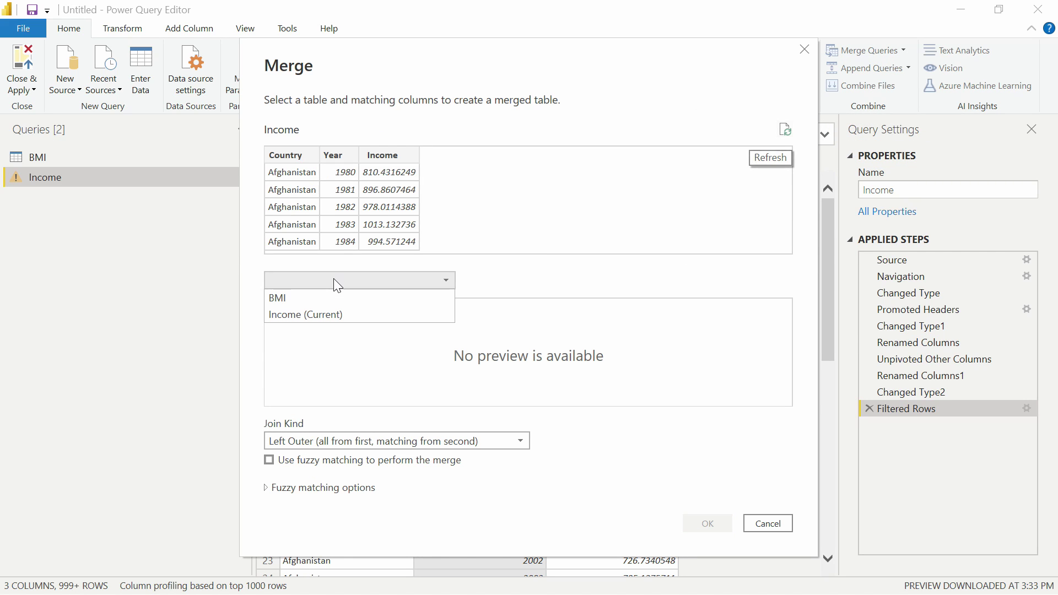
click(305, 302)
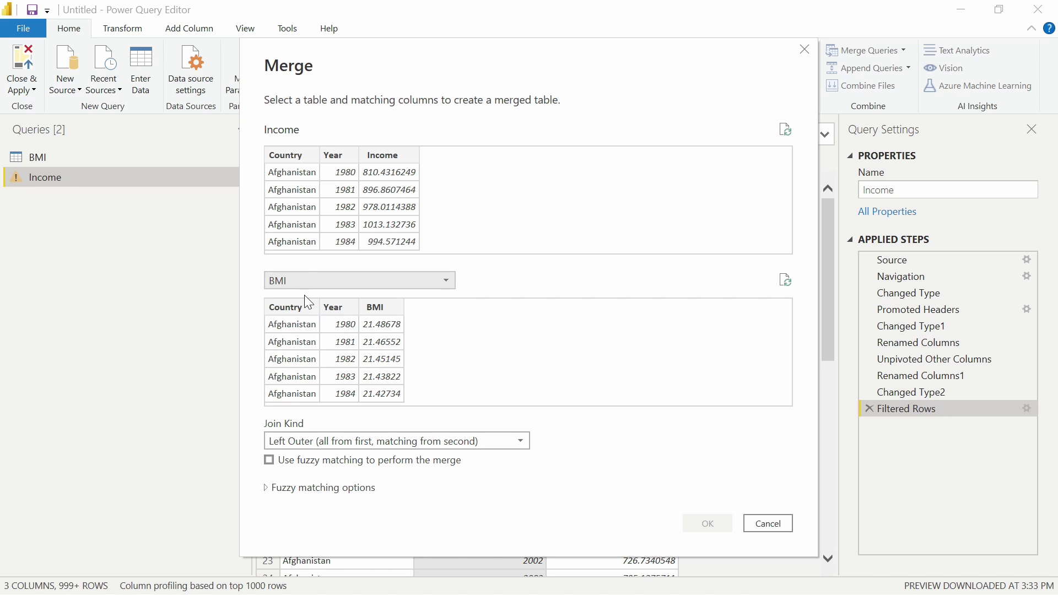
click(295, 159)
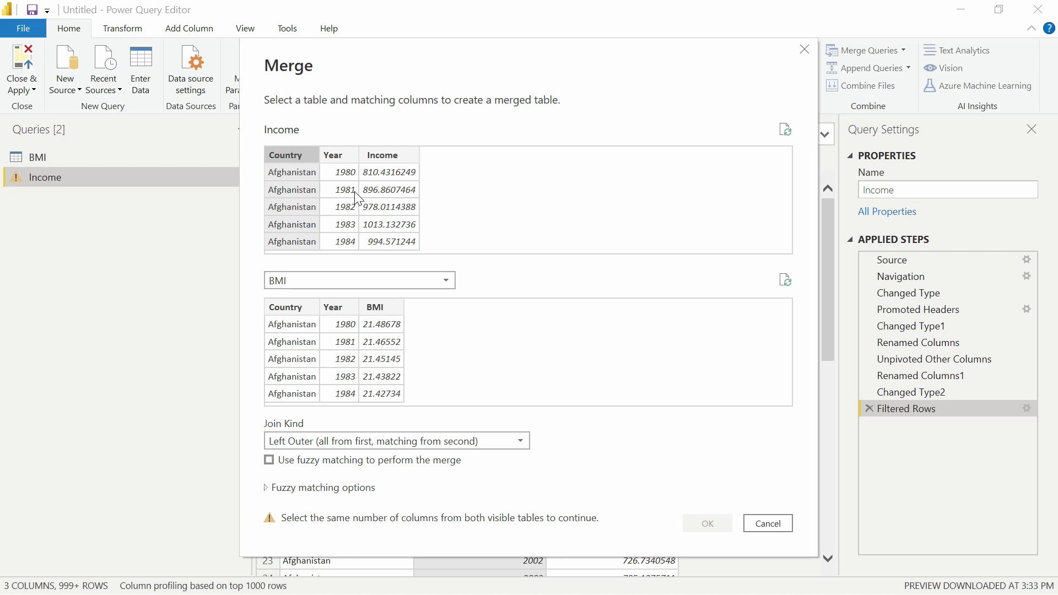
click(289, 307)
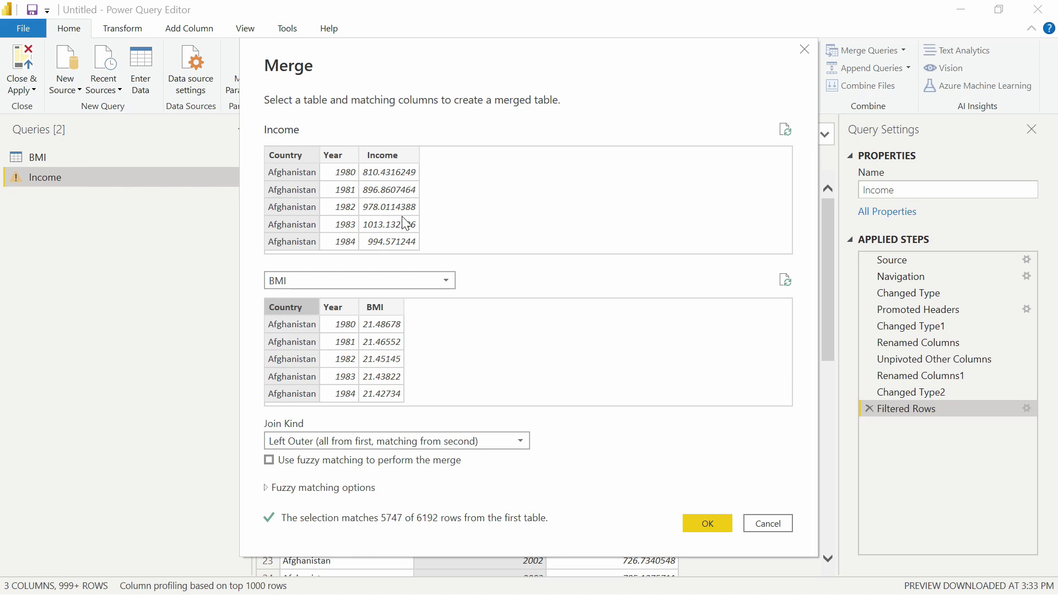
click(521, 440)
click(338, 508)
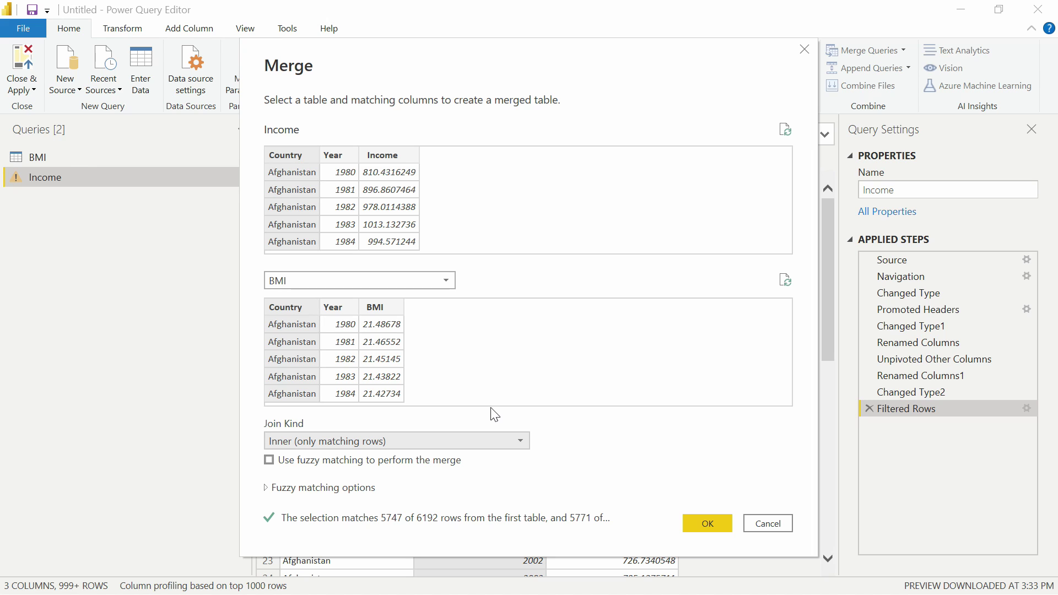
click(715, 524)
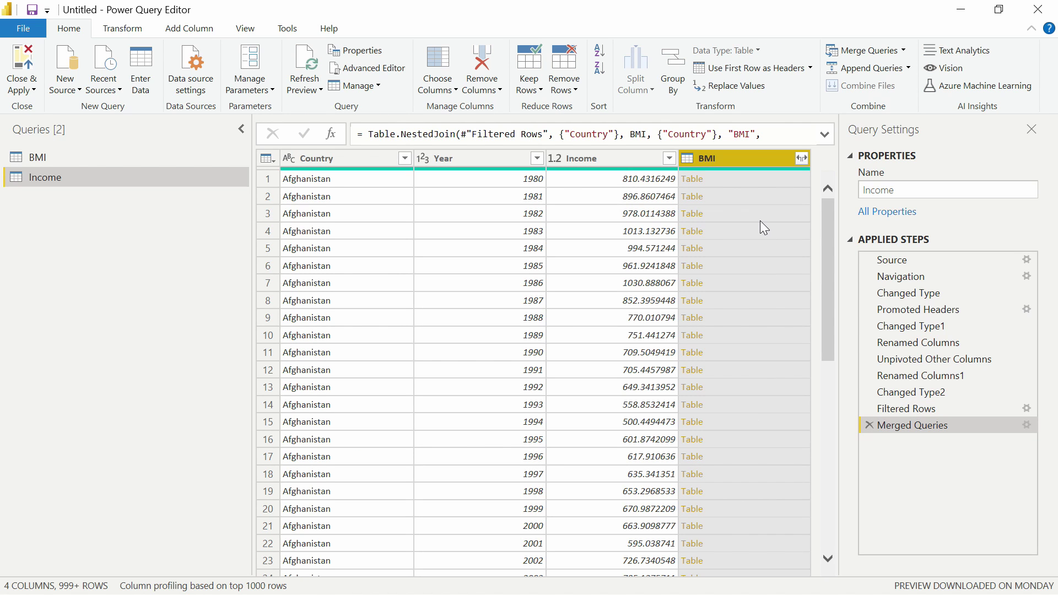
Preview Afghanistan's nested BMI rows, resize the preview pane, and bring up the BMI expand options.
click(748, 181)
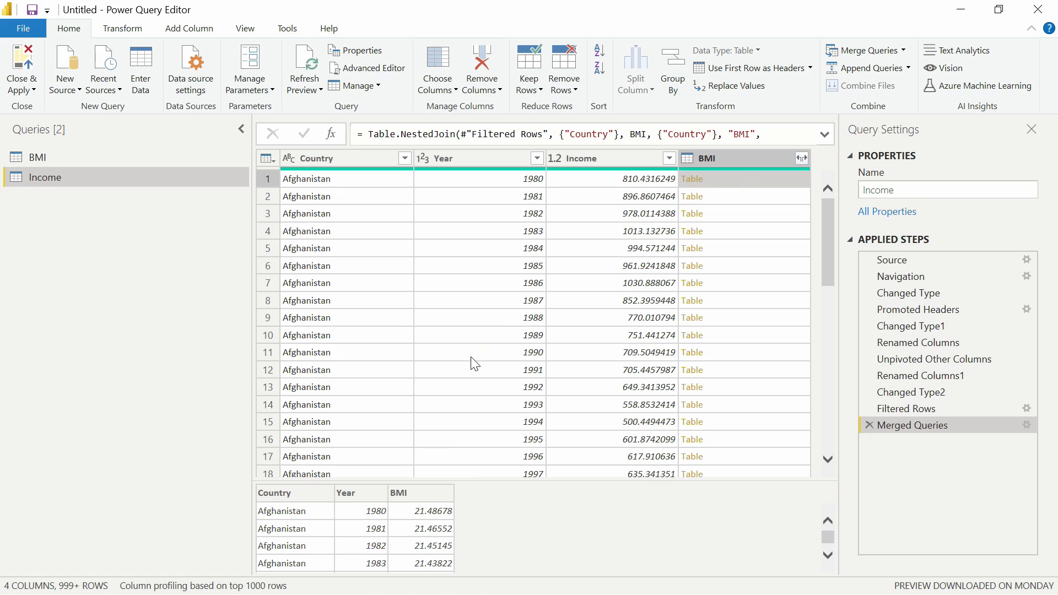
drag(484, 479, 491, 282)
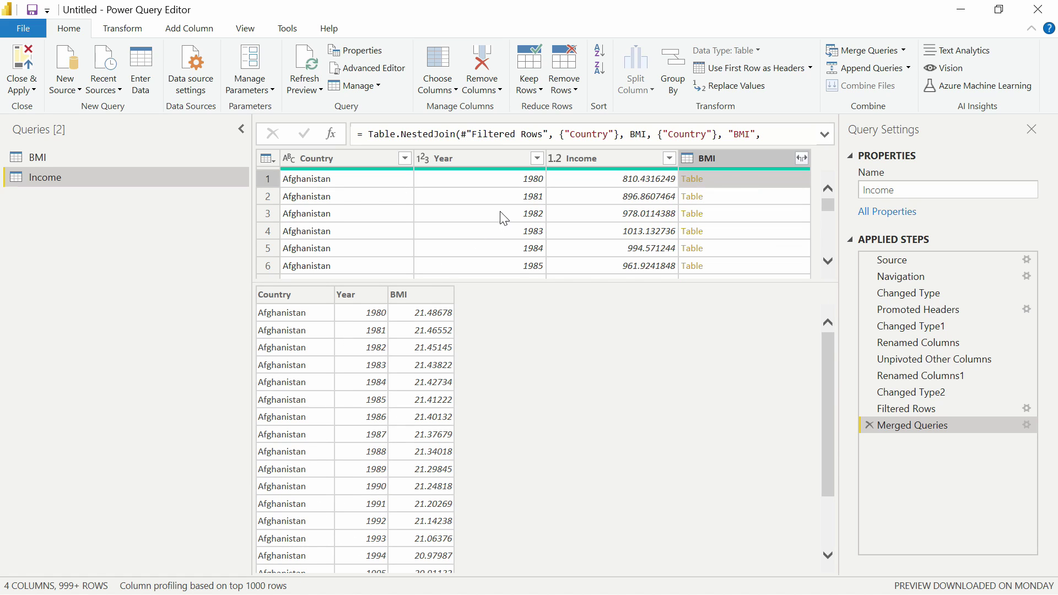
mouse_move(509, 284)
mouse_down()
mouse_move(506, 292)
mouse_move(506, 267)
mouse_up()
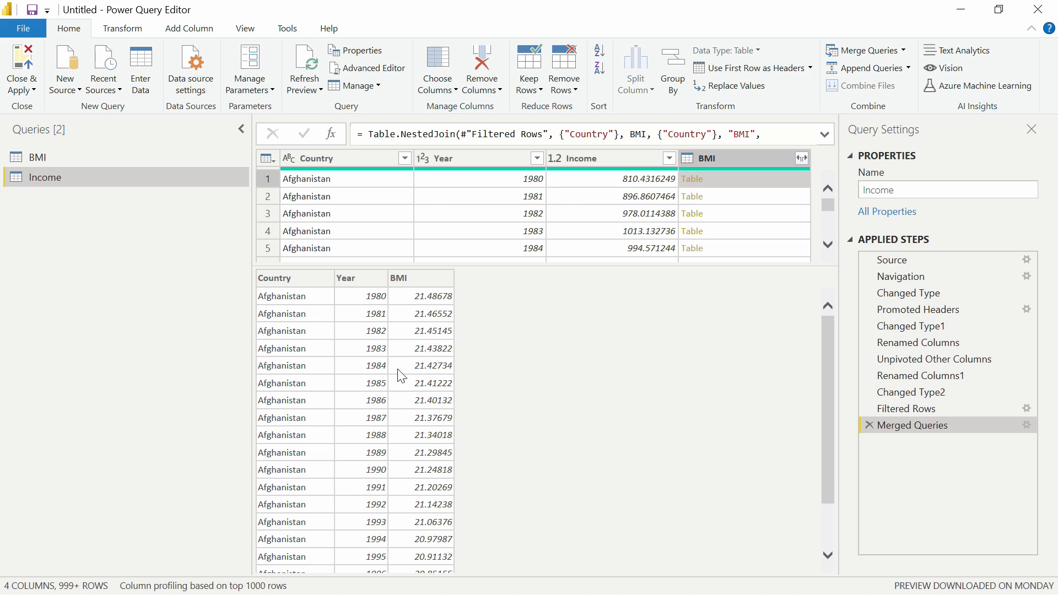
scroll(402, 378, down, 3)
scroll(314, 546, up, 3)
drag(522, 267, 515, 373)
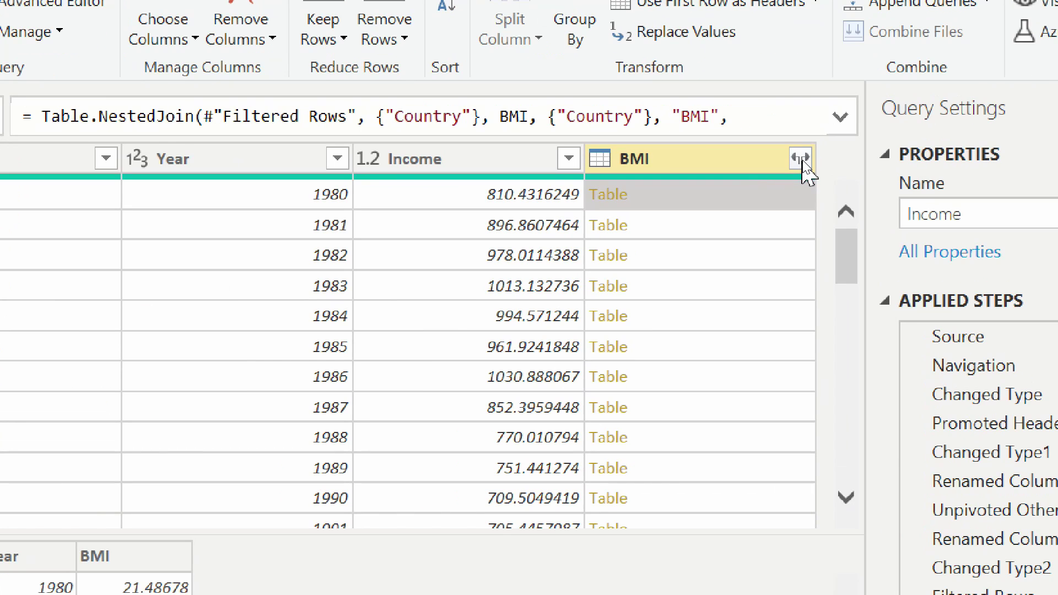
click(802, 157)
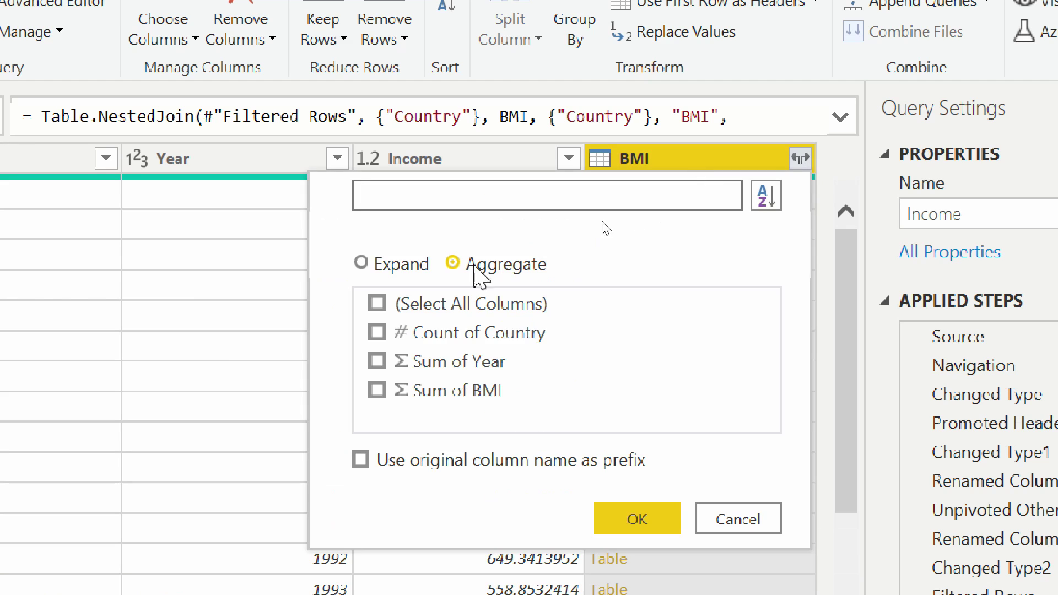
Aggregate BMI as Average, Median, Minimum and Maximum instead of Sum.
click(408, 265)
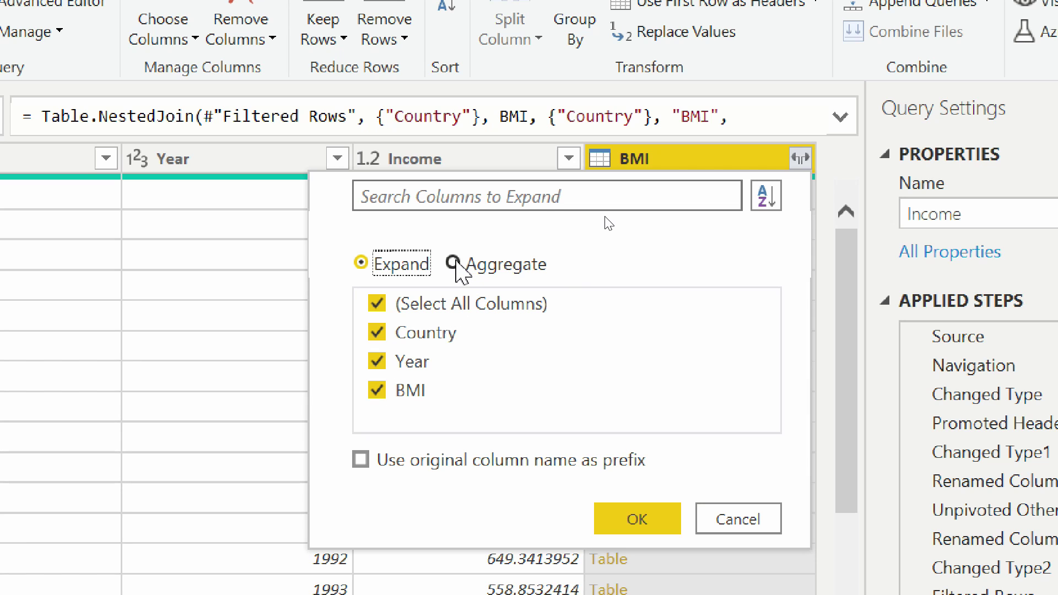
click(456, 267)
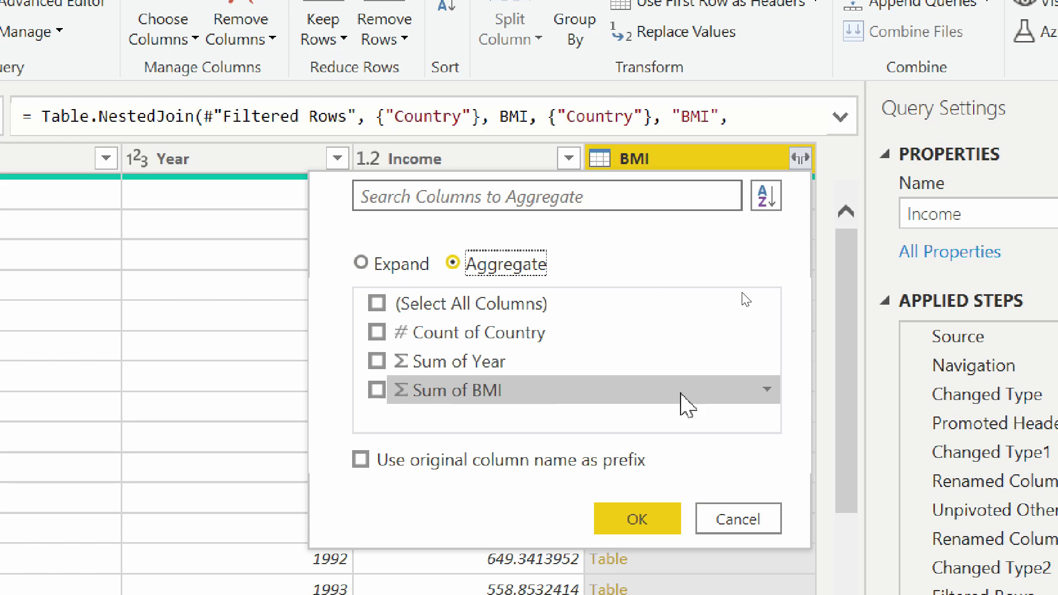
click(766, 389)
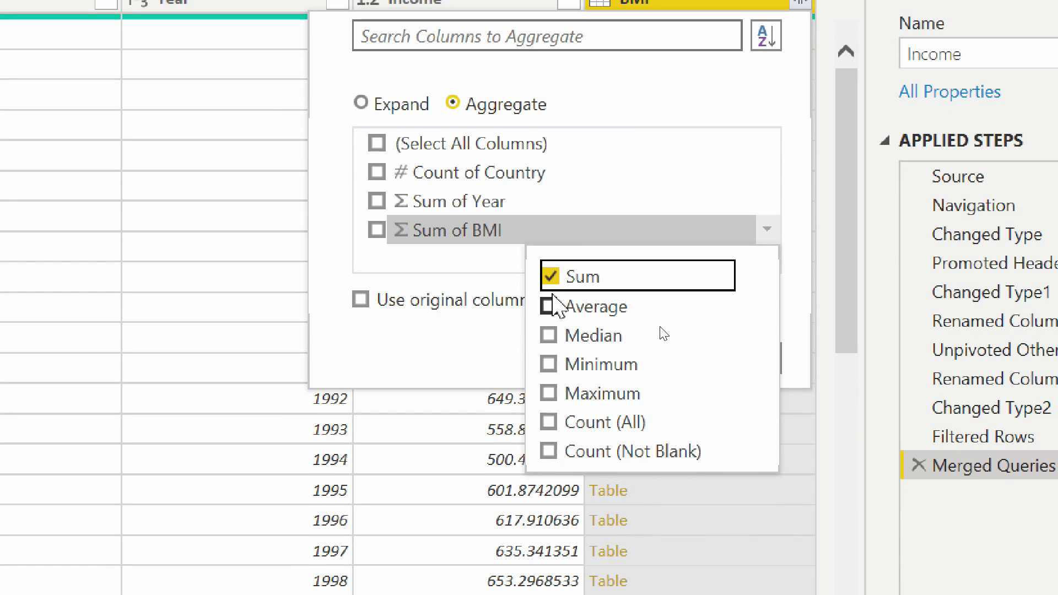
click(551, 276)
click(549, 307)
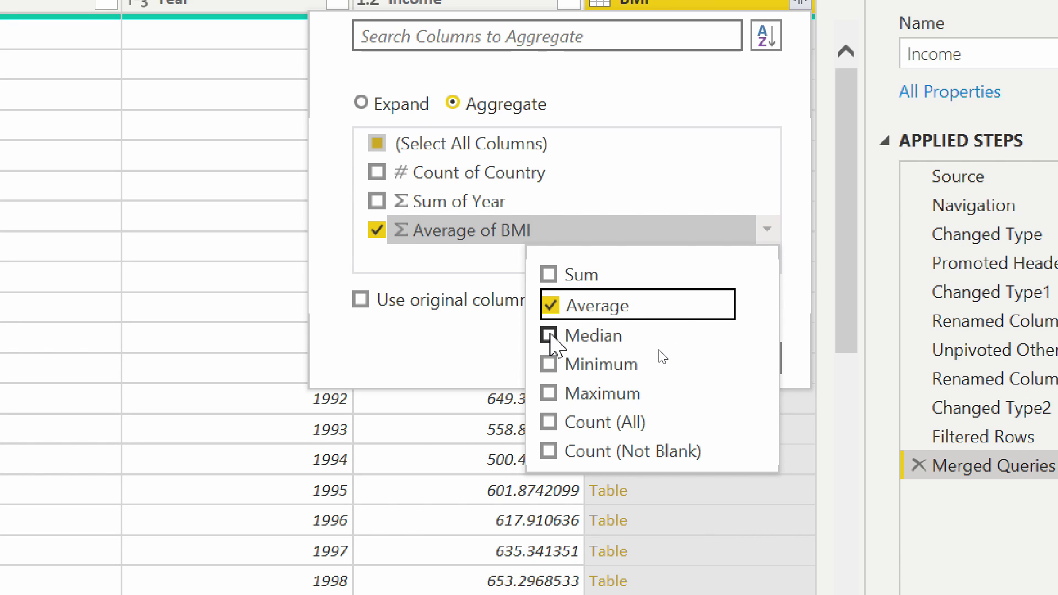
click(549, 335)
click(550, 365)
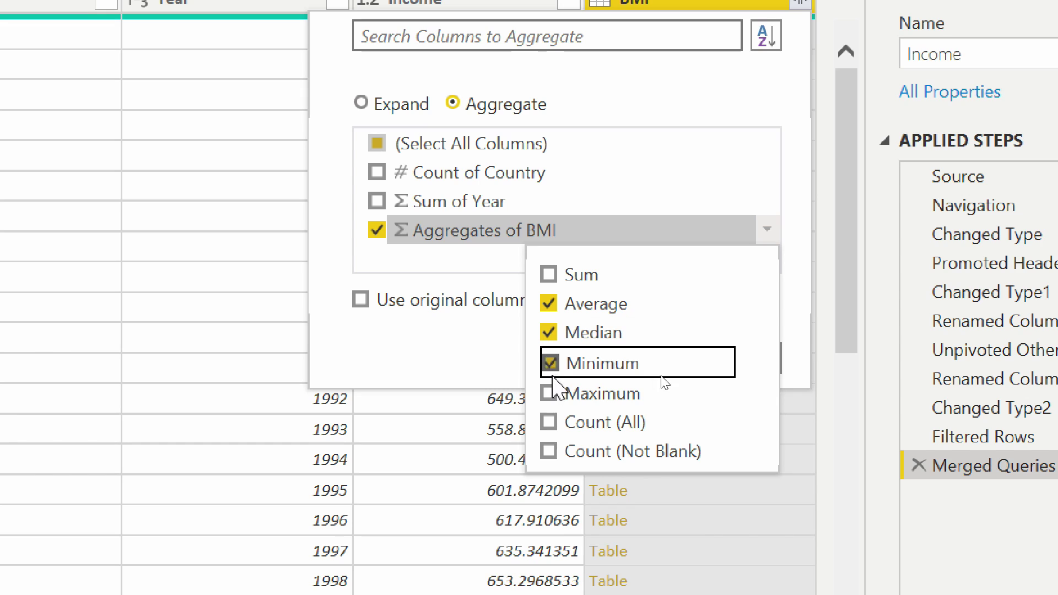
click(551, 393)
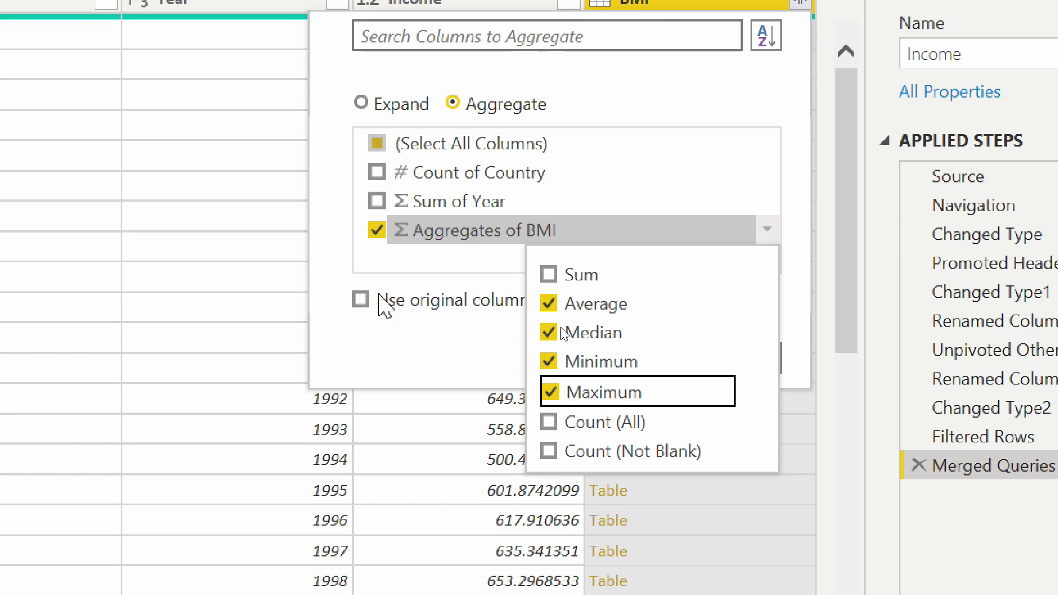
click(494, 356)
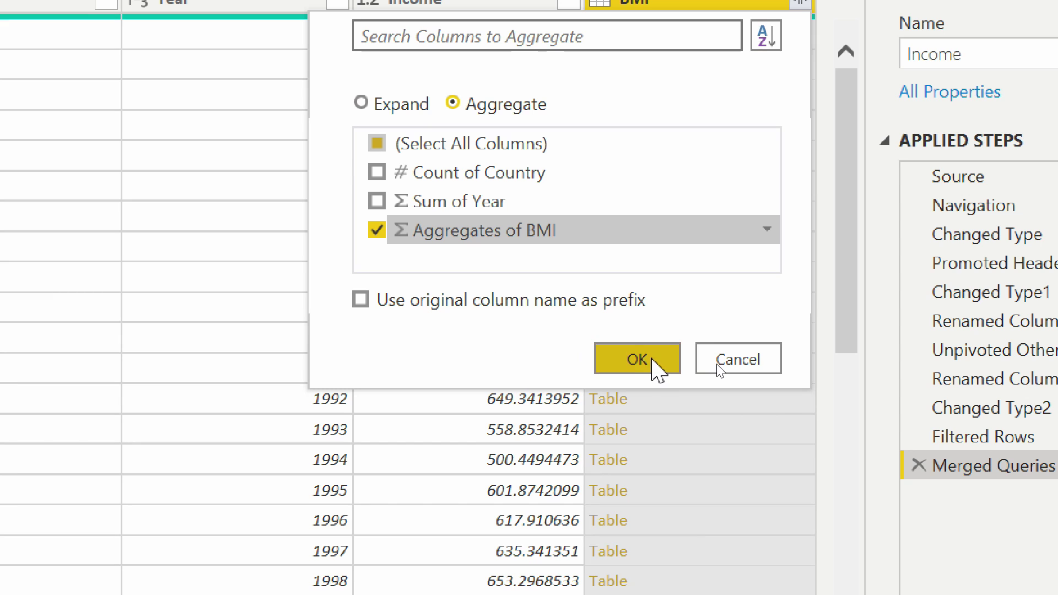
click(645, 360)
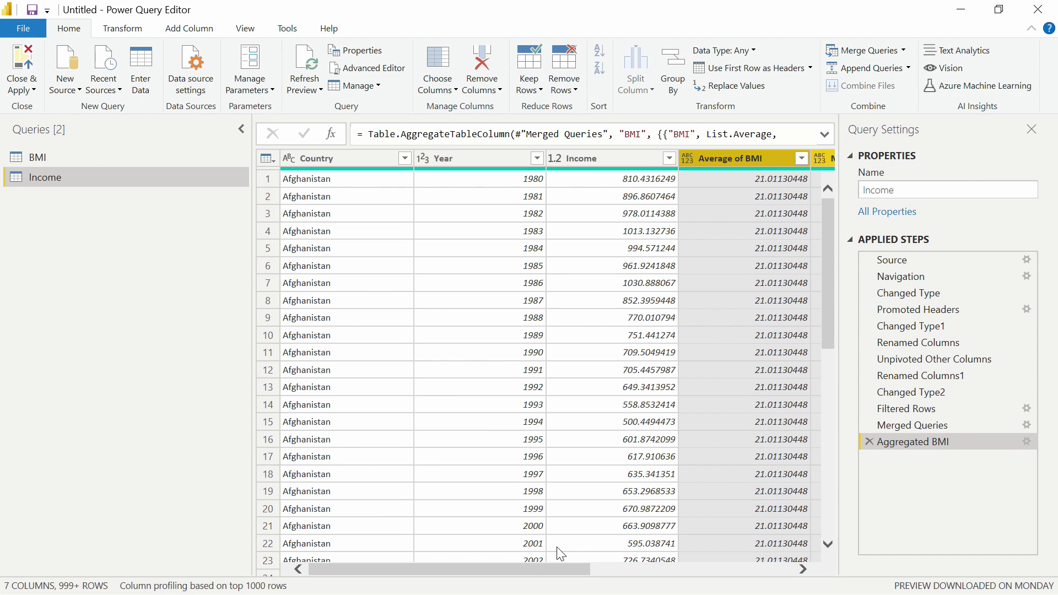
drag(534, 573, 766, 583)
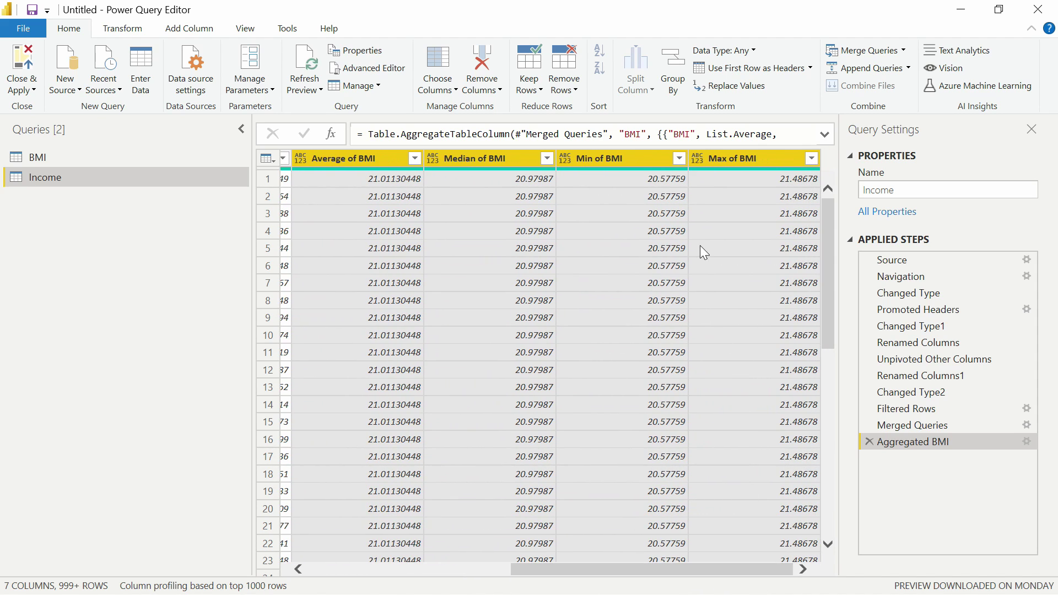
scroll(555, 226, down, 8)
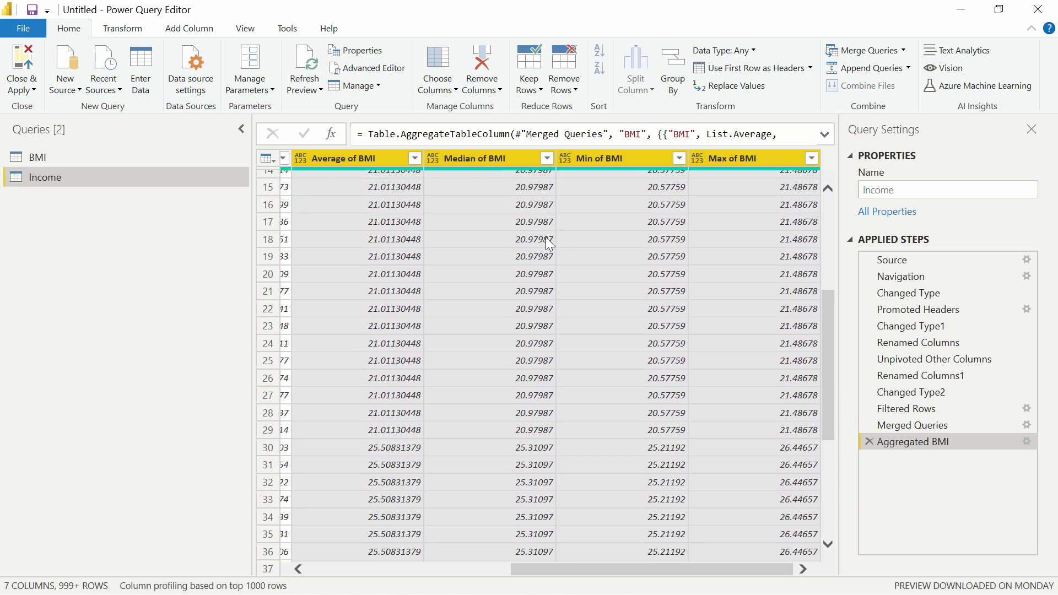
drag(614, 568, 404, 553)
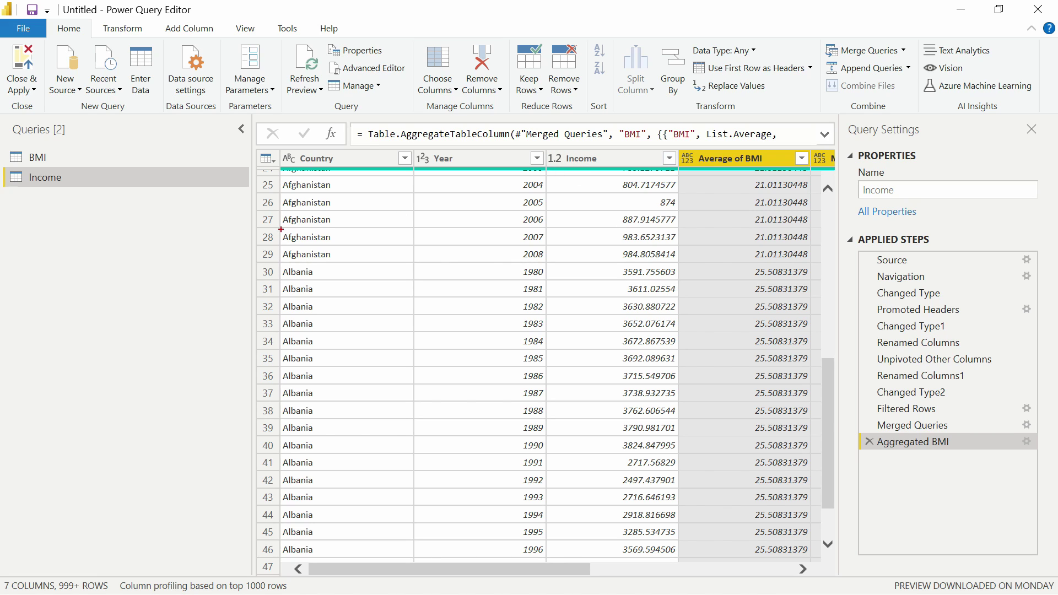
mouse_move(275, 228)
mouse_down()
mouse_move(433, 257)
mouse_move(818, 262)
mouse_up()
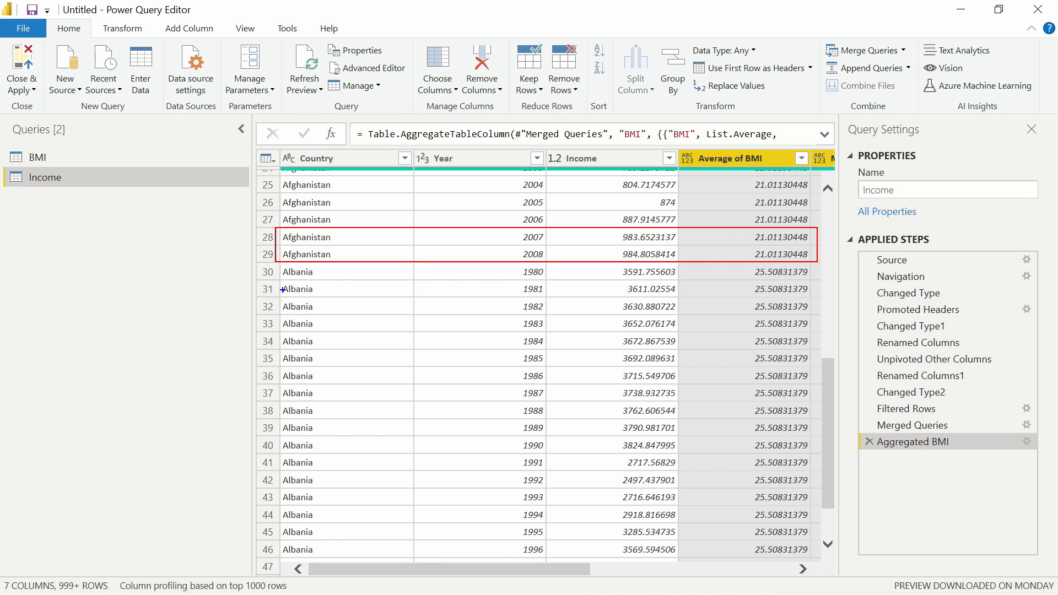
mouse_move(280, 266)
mouse_down()
mouse_move(514, 348)
mouse_move(814, 315)
mouse_up()
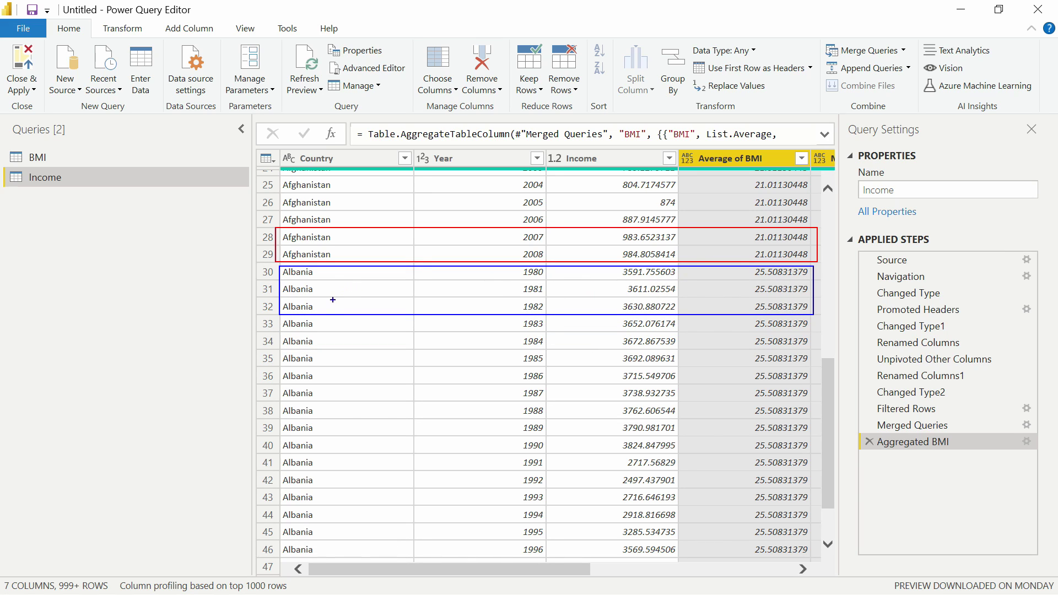
drag(331, 298, 372, 377)
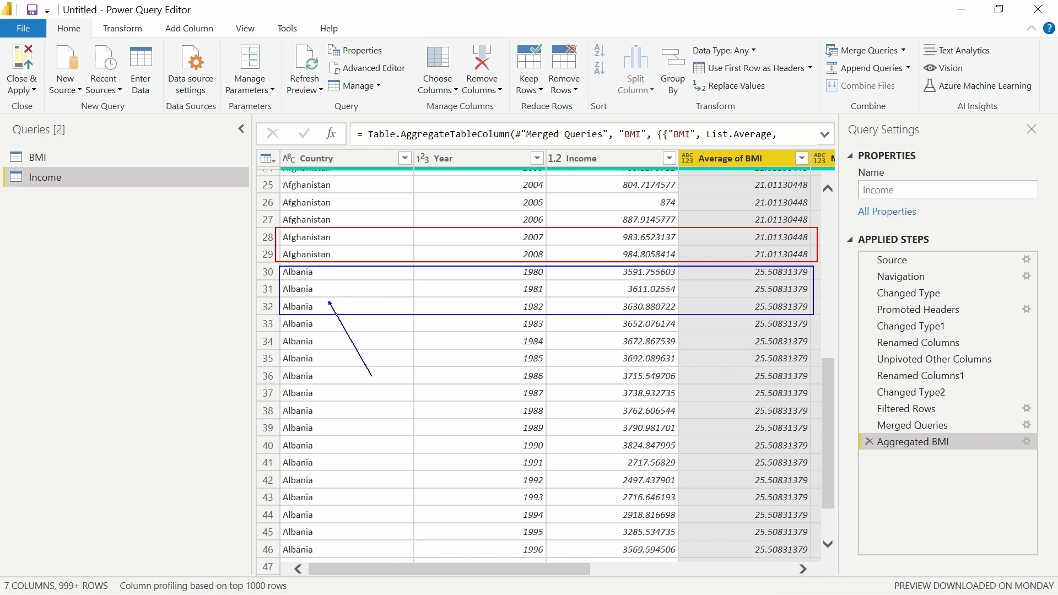